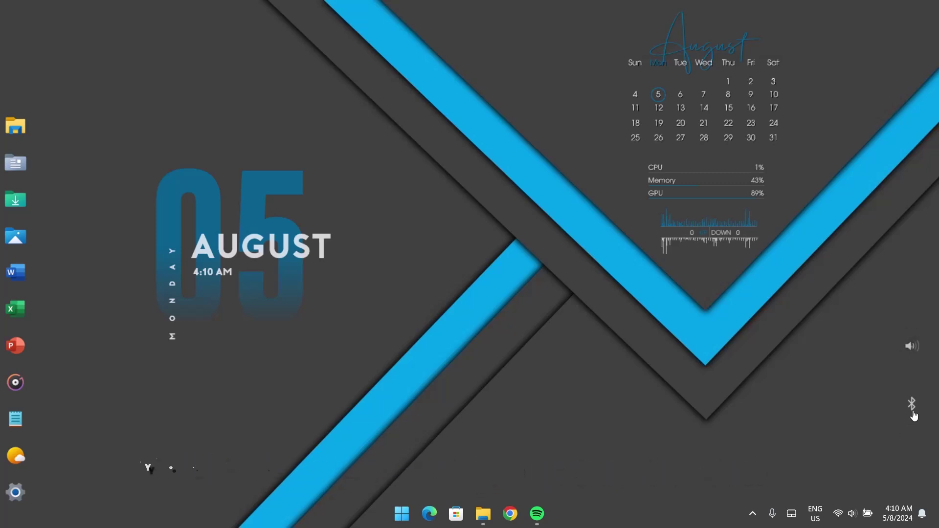
{"action": "left_click", "coordinate": [483, 521]}
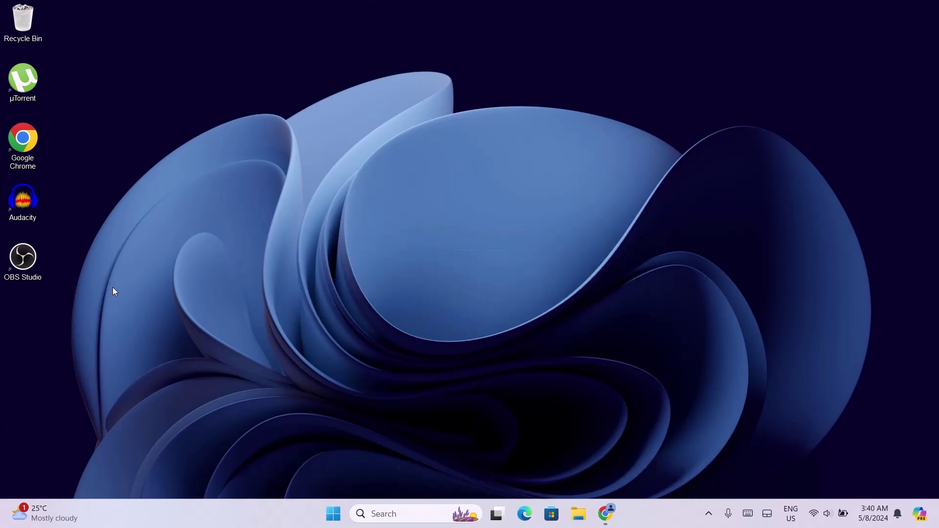
Hide all desktop icons
{"action": "right_click", "coordinate": [156, 96]}
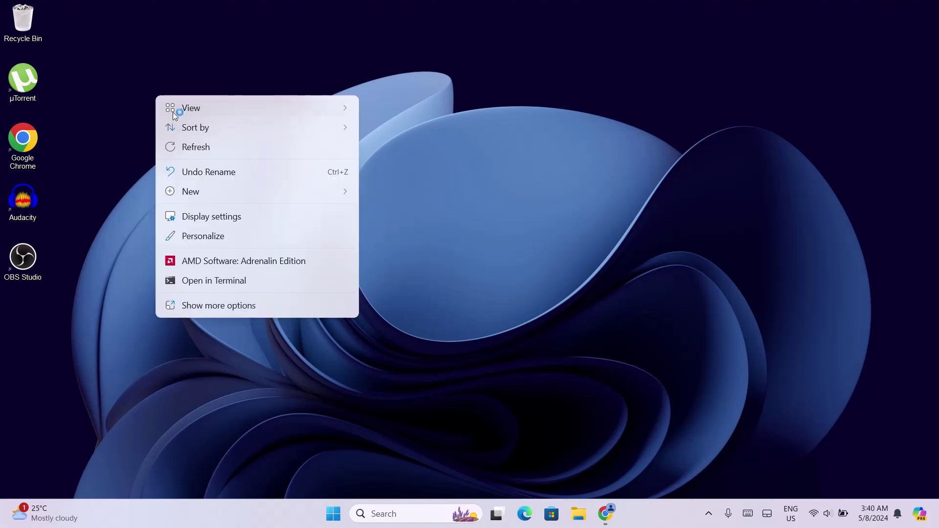
{"action": "mouse_move", "coordinate": [174, 113]}
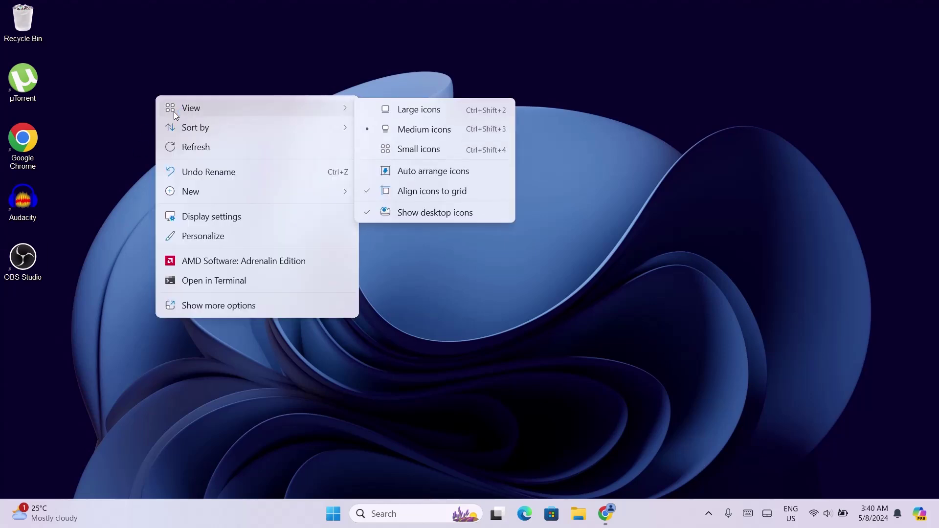
{"action": "left_click", "coordinate": [413, 215]}
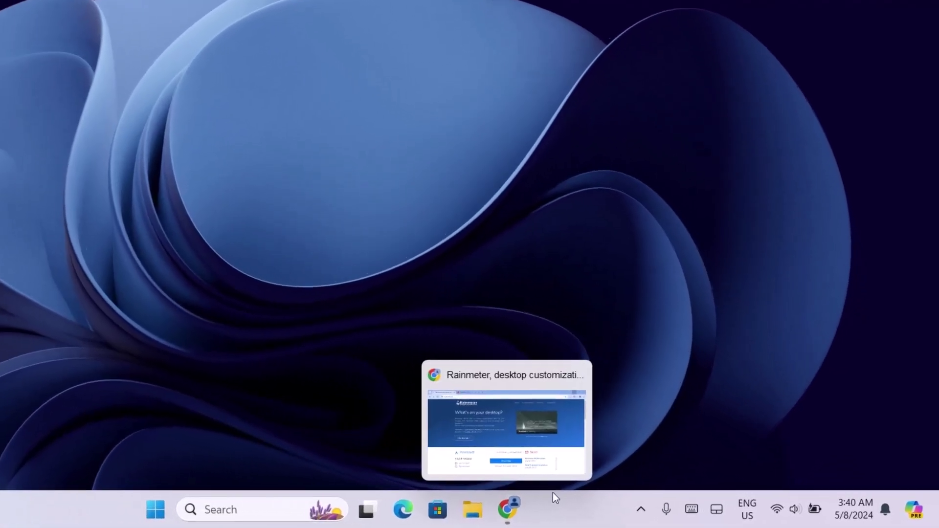
In the taskbar settings, hide Search and turn off Copilot in Windows, Task view and Widgets
{"action": "right_click", "coordinate": [555, 497]}
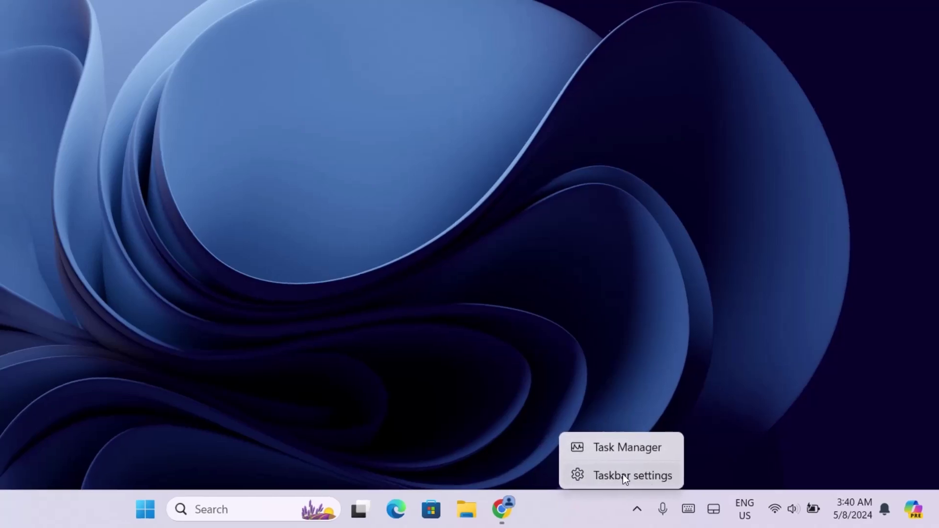
{"action": "left_click", "coordinate": [623, 474]}
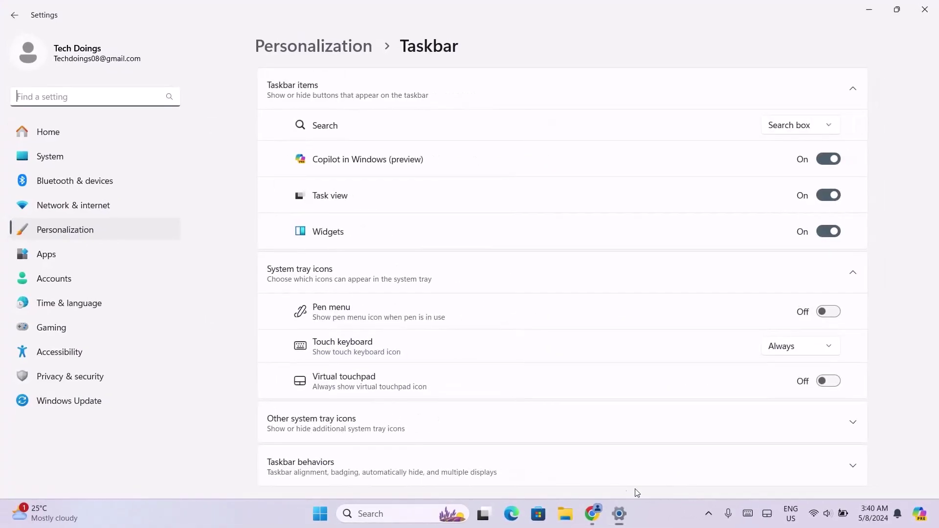
{"action": "left_click", "coordinate": [838, 126]}
{"action": "left_click", "coordinate": [799, 59]}
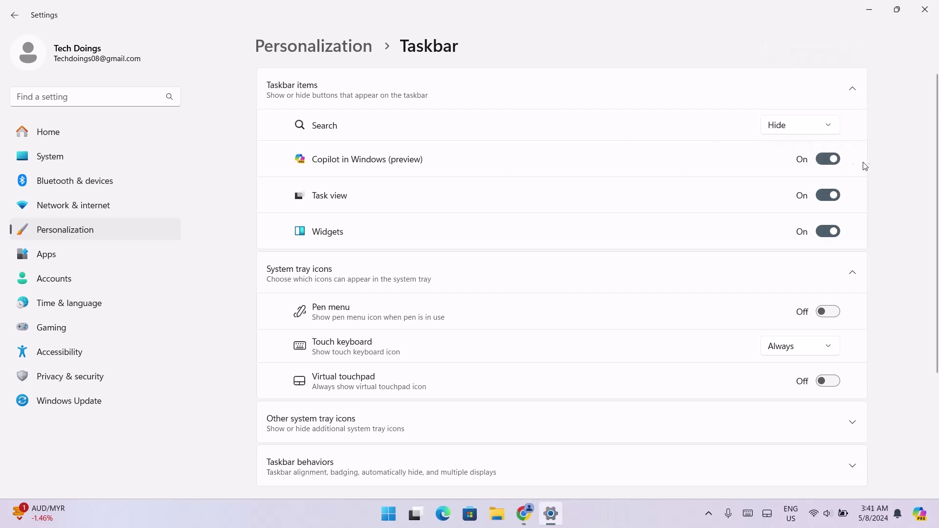
{"action": "left_click", "coordinate": [828, 159]}
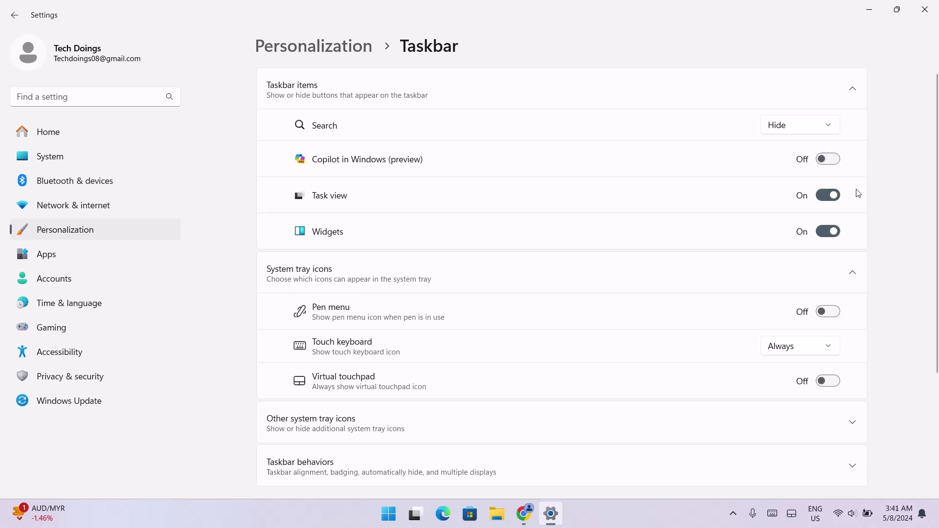
{"action": "left_click", "coordinate": [827, 195]}
{"action": "left_click", "coordinate": [847, 231]}
Set the touch keyboard system tray icon to Never and close the settings
{"action": "scroll", "coordinate": [880, 283], "scroll_direction": "down", "scroll_amount": 2}
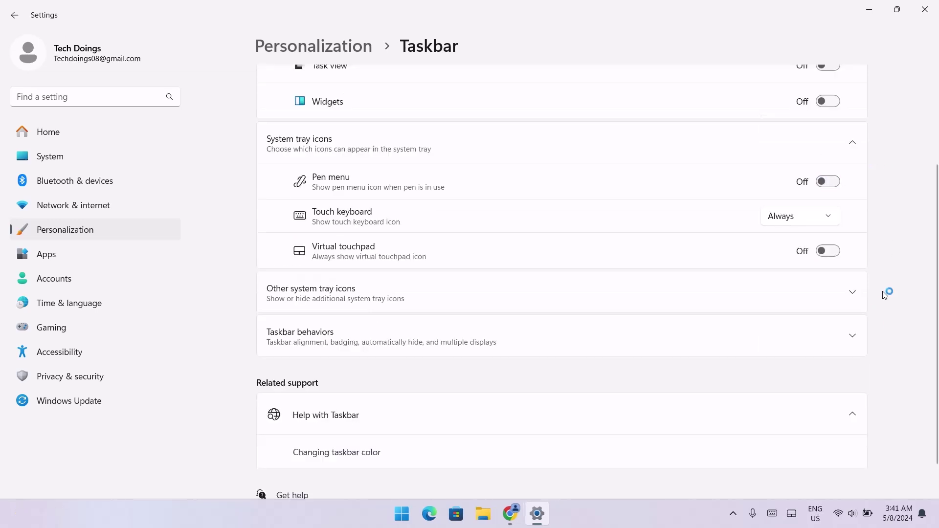
{"action": "left_click", "coordinate": [783, 223]}
{"action": "left_click", "coordinate": [807, 192]}
{"action": "scroll", "coordinate": [920, 355], "scroll_direction": "up", "scroll_amount": 2}
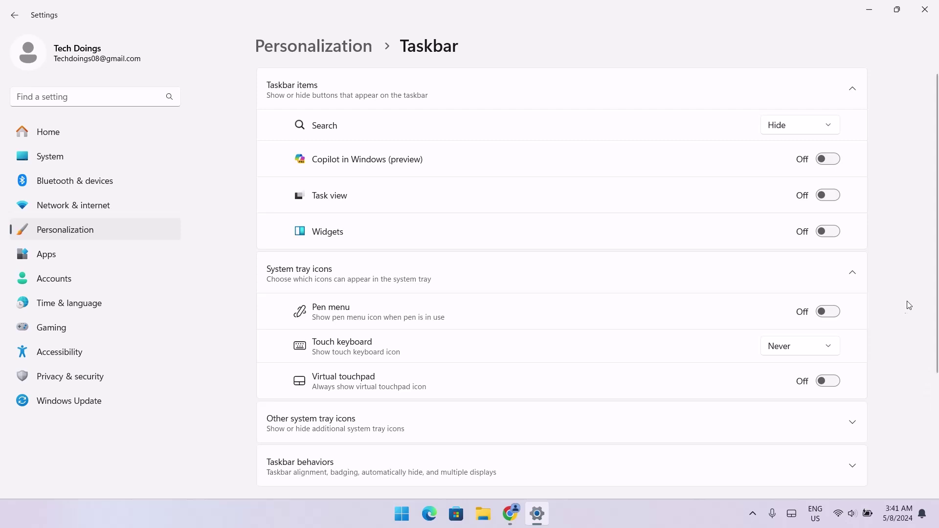
{"action": "left_click", "coordinate": [925, 9]}
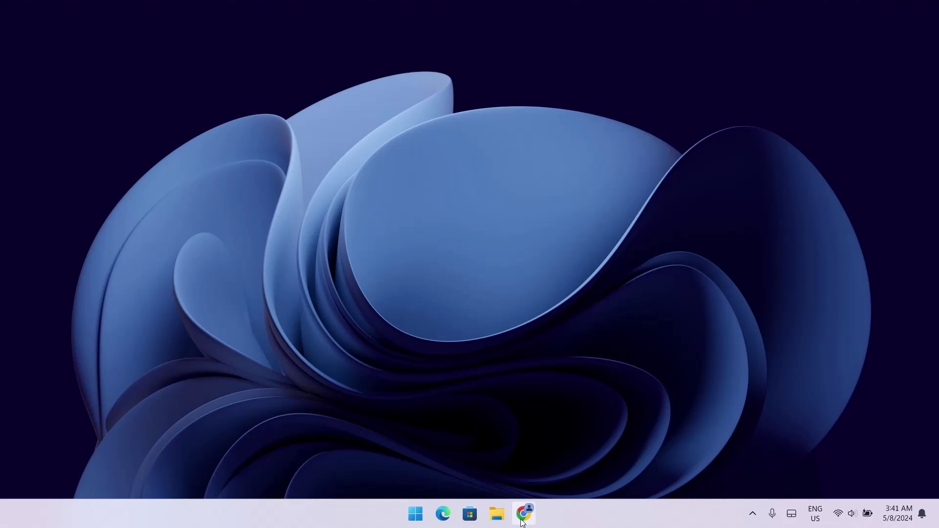
Switch to Chrome and download the Rainmeter 4.5.18 installer and the Win S.Dock Theme.rar archive from MEGA
{"action": "left_click", "coordinate": [522, 514]}
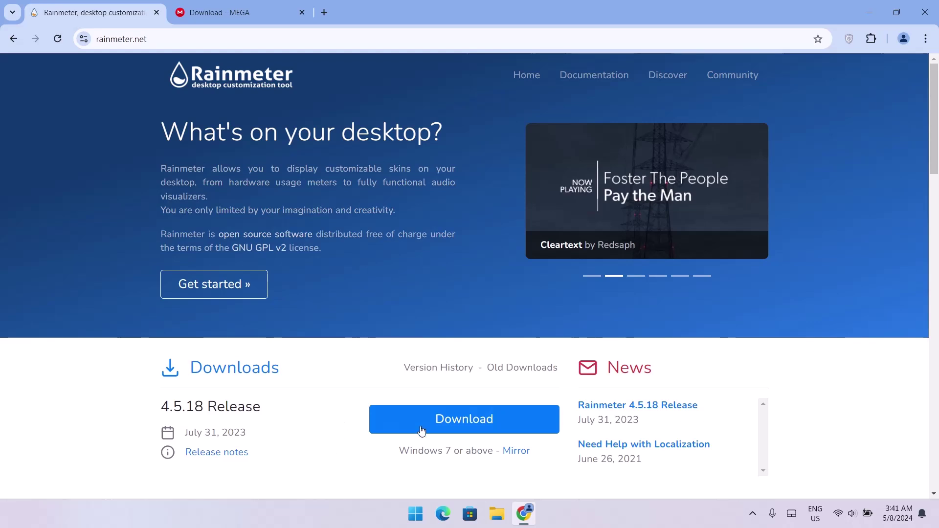
{"action": "left_click", "coordinate": [437, 422]}
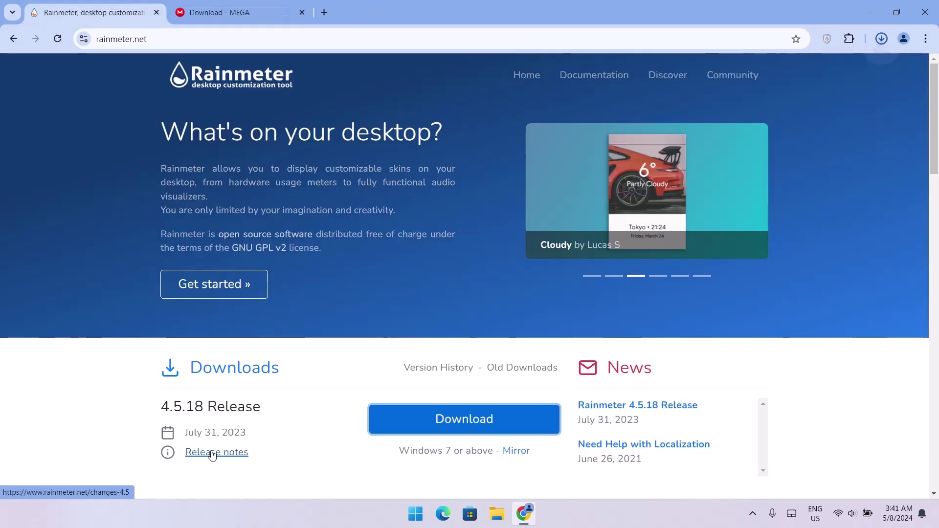
{"action": "left_click", "coordinate": [260, 17]}
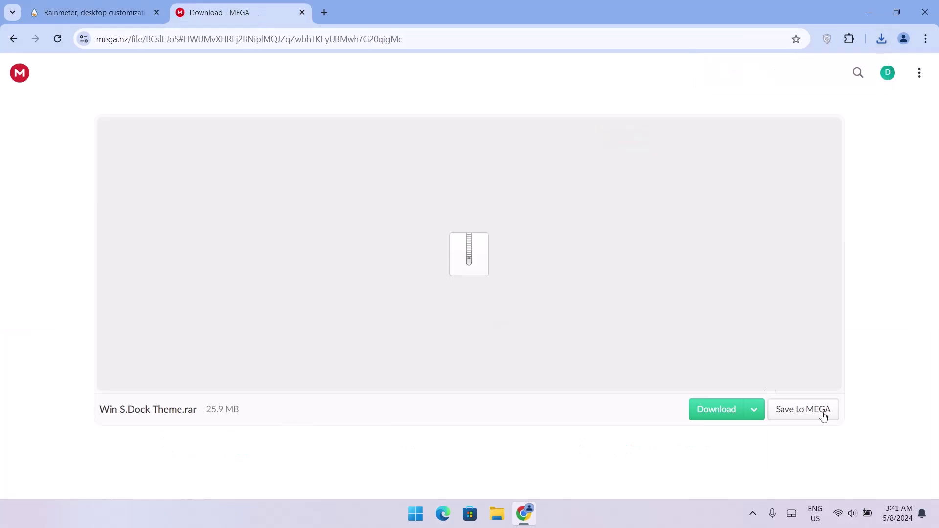
{"action": "left_click", "coordinate": [719, 413]}
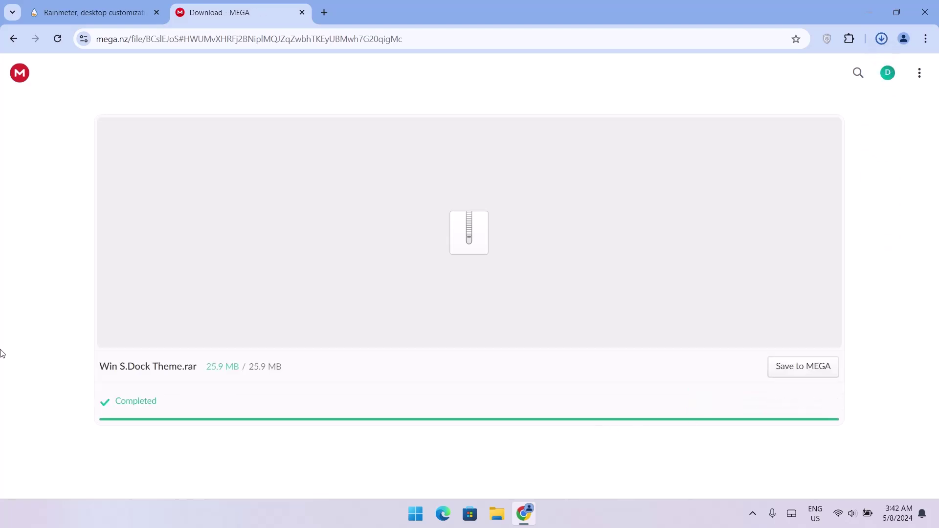
Show the downloaded Win S.Dock Theme.rar in its folder and maximize the folder window
{"action": "mouse_move", "coordinate": [831, 81]}
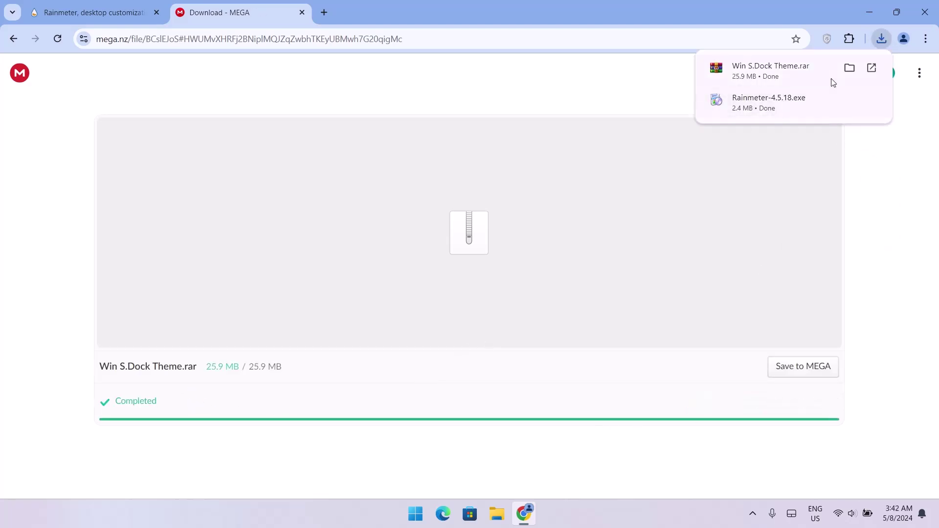
{"action": "left_click", "coordinate": [849, 69]}
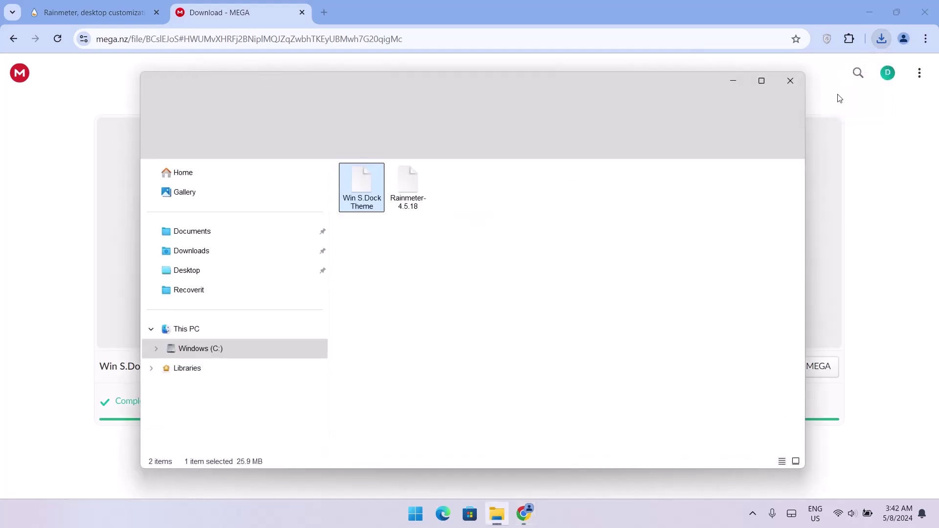
{"action": "left_click", "coordinate": [773, 81]}
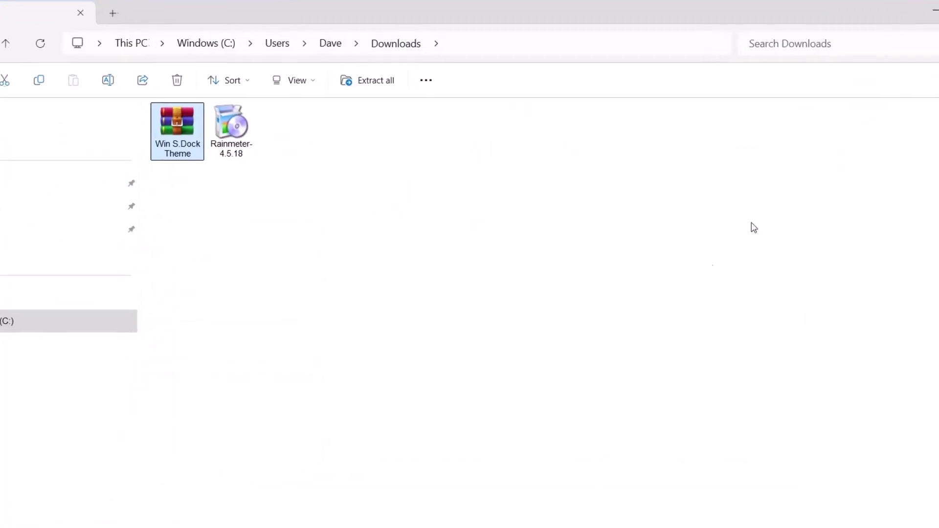
Install Rainmeter 4.5.18 as a standard 64-bit installation with launch on startup, and run it when setup finishes
{"action": "left_click", "coordinate": [274, 107]}
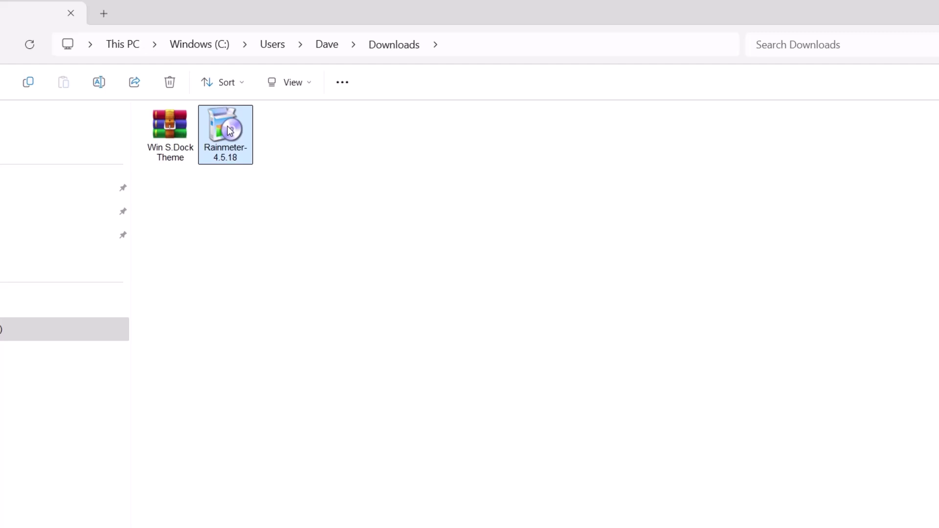
{"action": "double_click", "coordinate": [229, 130]}
{"action": "left_click", "coordinate": [482, 339]}
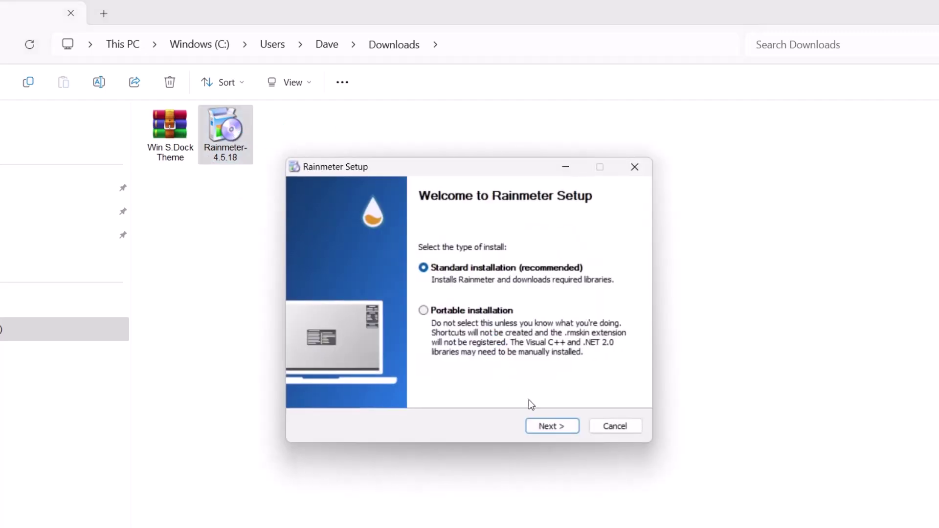
{"action": "left_click", "coordinate": [552, 426]}
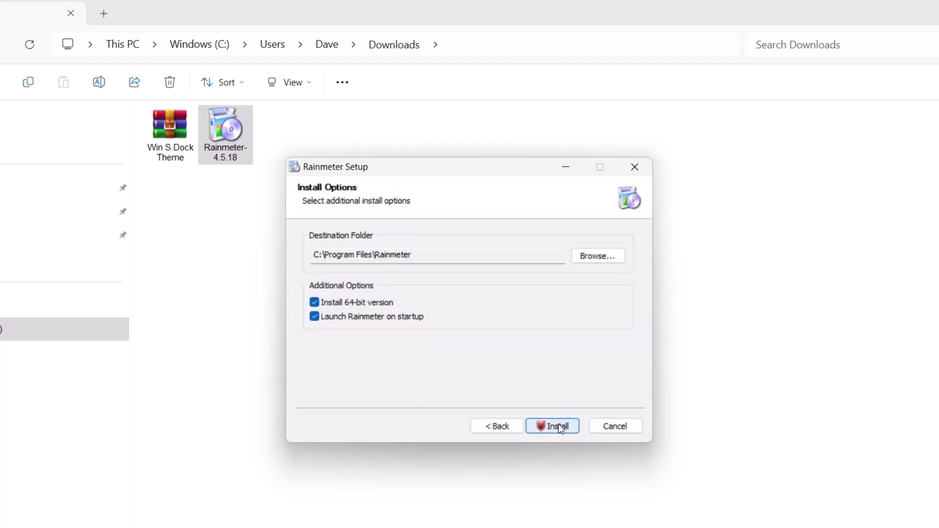
{"action": "left_click", "coordinate": [559, 426]}
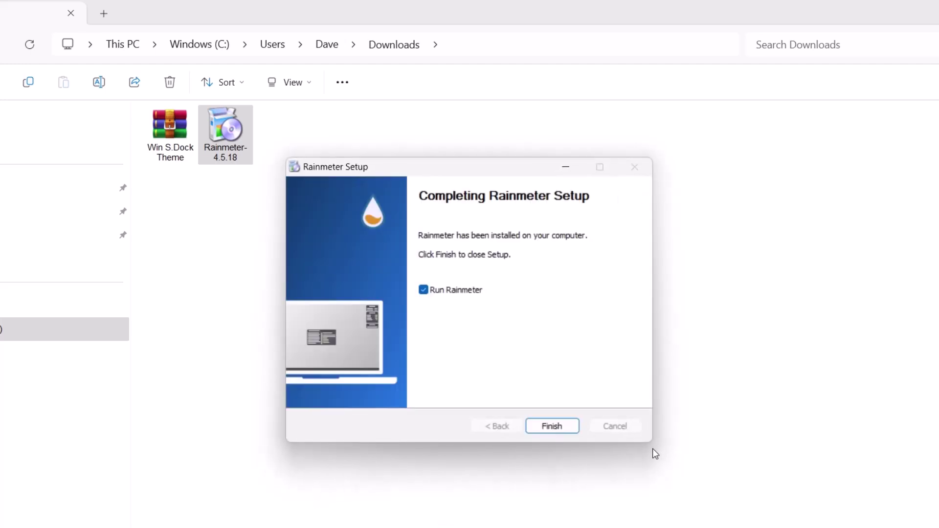
{"action": "left_click", "coordinate": [550, 425]}
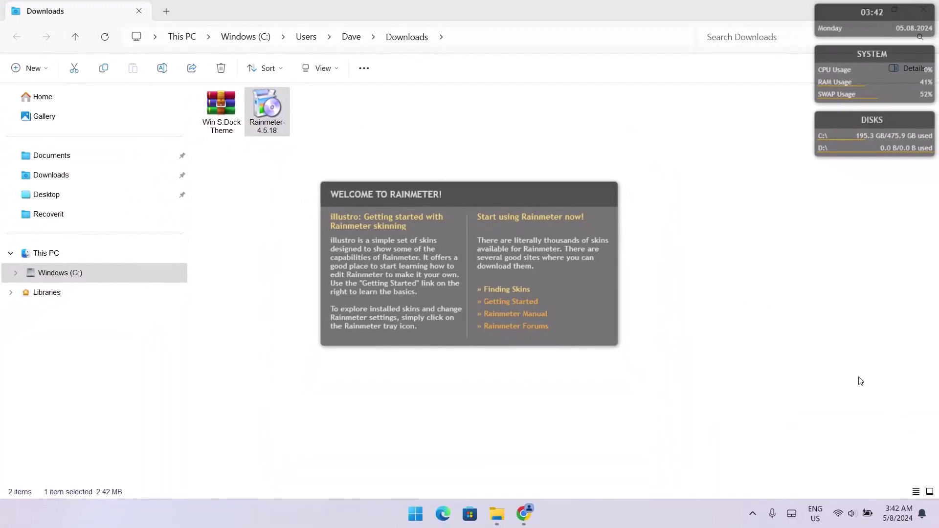
Minimize the folder window and unload Rainmeter's default welcome, disks, system and clock skins from the desktop
{"action": "left_click", "coordinate": [870, 7]}
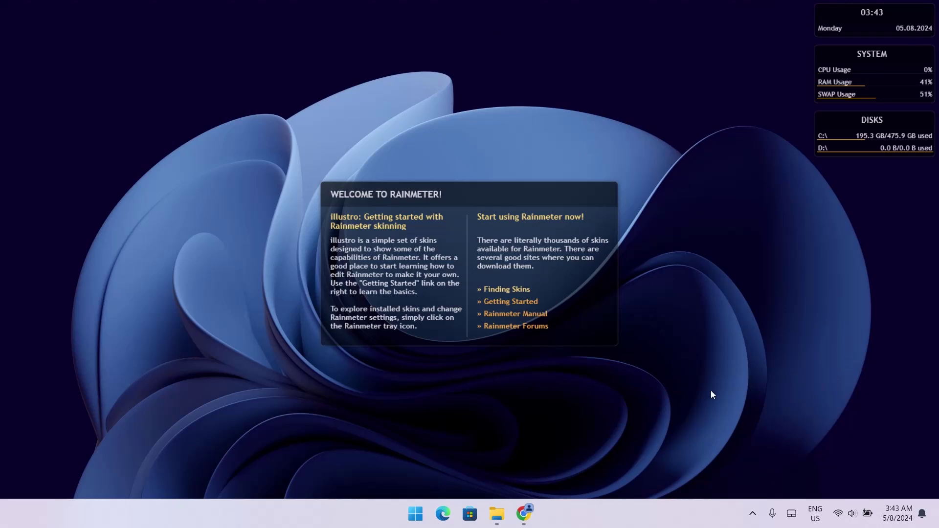
{"action": "right_click", "coordinate": [583, 258]}
{"action": "left_click", "coordinate": [616, 401]}
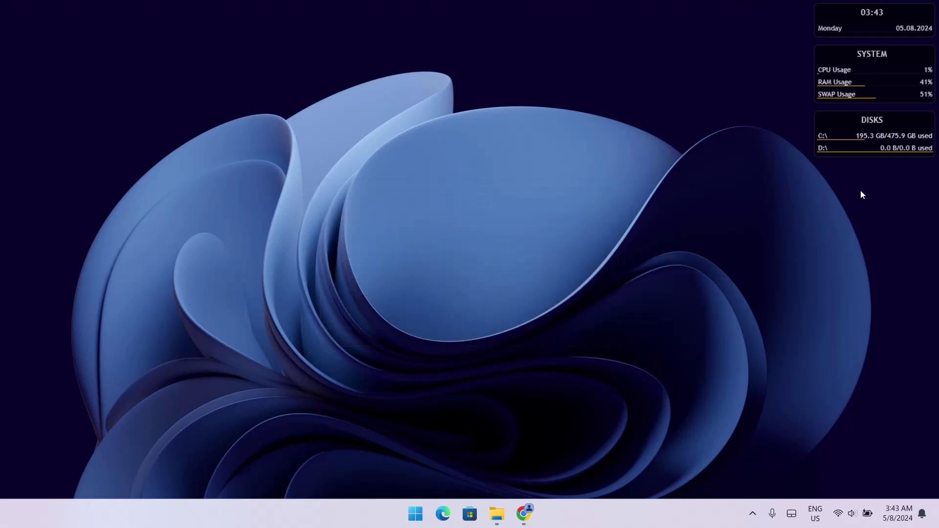
{"action": "right_click", "coordinate": [859, 138]}
{"action": "left_click", "coordinate": [863, 281]}
{"action": "right_click", "coordinate": [823, 70]}
{"action": "left_click", "coordinate": [871, 218]}
{"action": "right_click", "coordinate": [827, 31]}
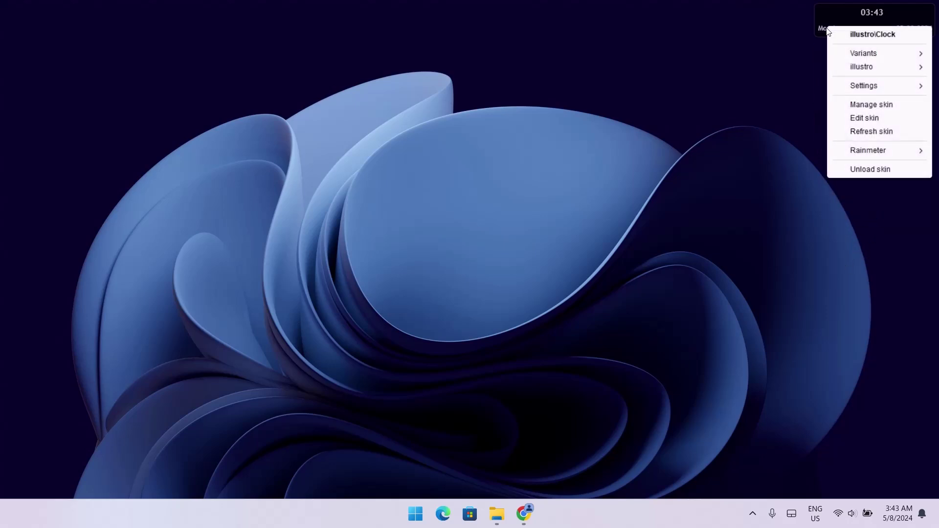
{"action": "left_click", "coordinate": [857, 174]}
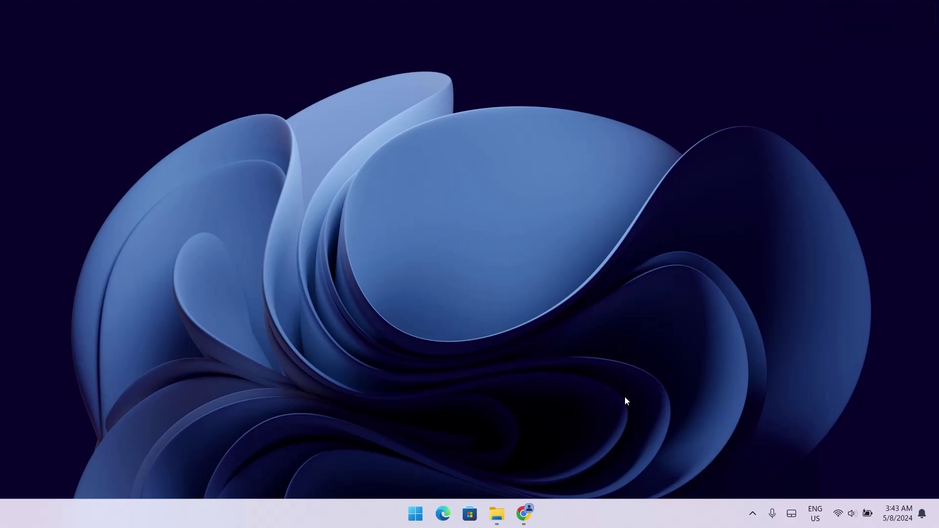
Return to the Downloads folder, display its files as large icons and select the Win S.Dock Theme archive
{"action": "left_click", "coordinate": [496, 514]}
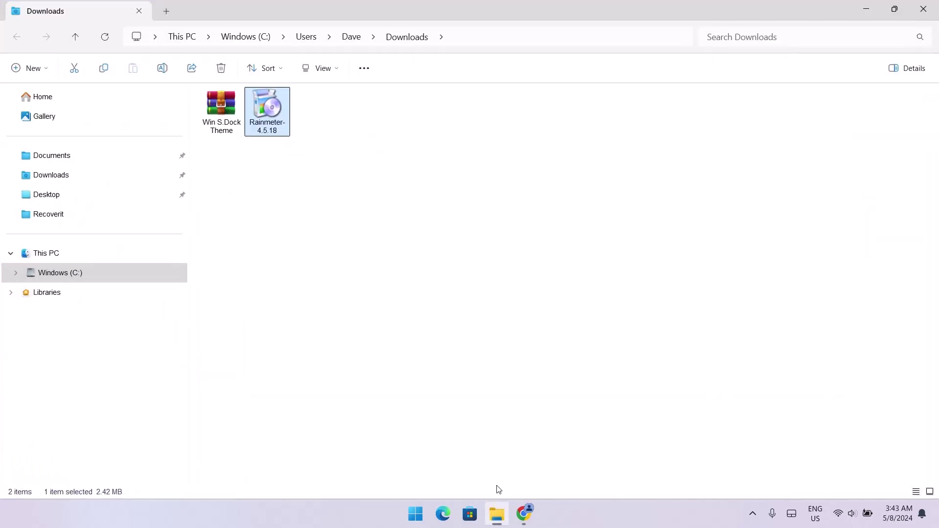
{"action": "left_click", "coordinate": [336, 69]}
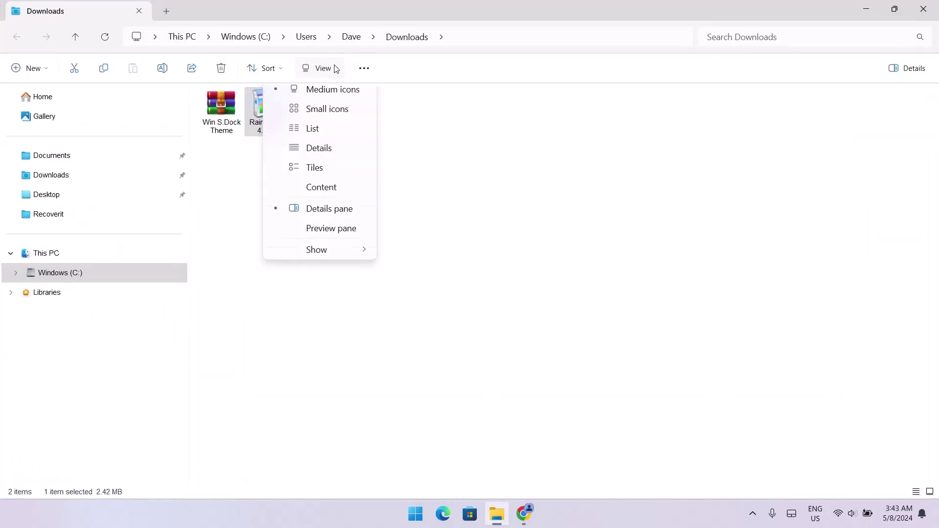
{"action": "left_click", "coordinate": [337, 115]}
{"action": "key", "text": "Left"}
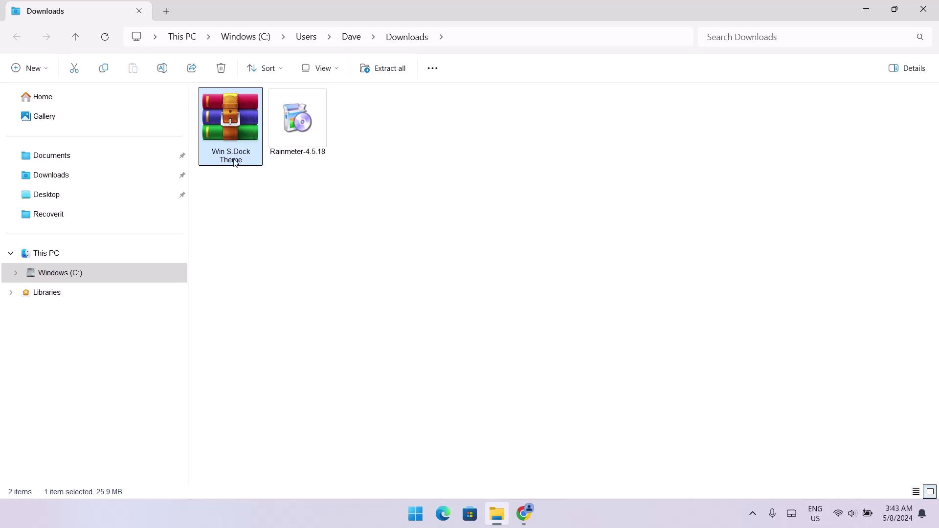
Extract the Win S.Dock Theme archive into its own folder in Downloads and open the extracted theme folder
{"action": "right_click", "coordinate": [238, 129]}
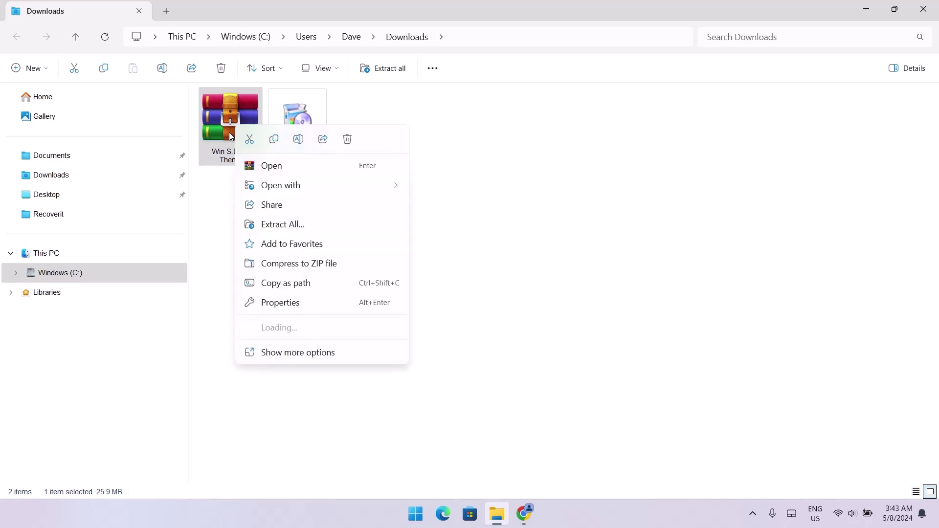
{"action": "left_click", "coordinate": [284, 225]}
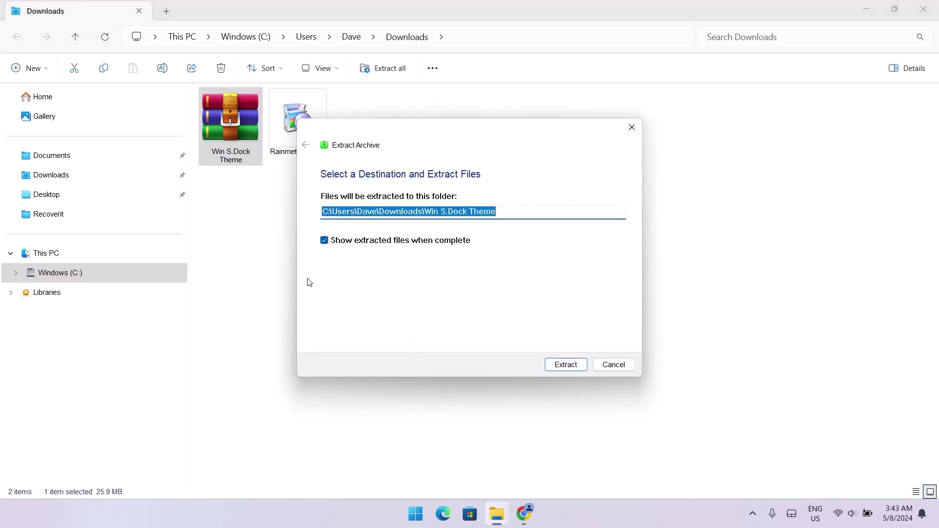
{"action": "left_click", "coordinate": [553, 364]}
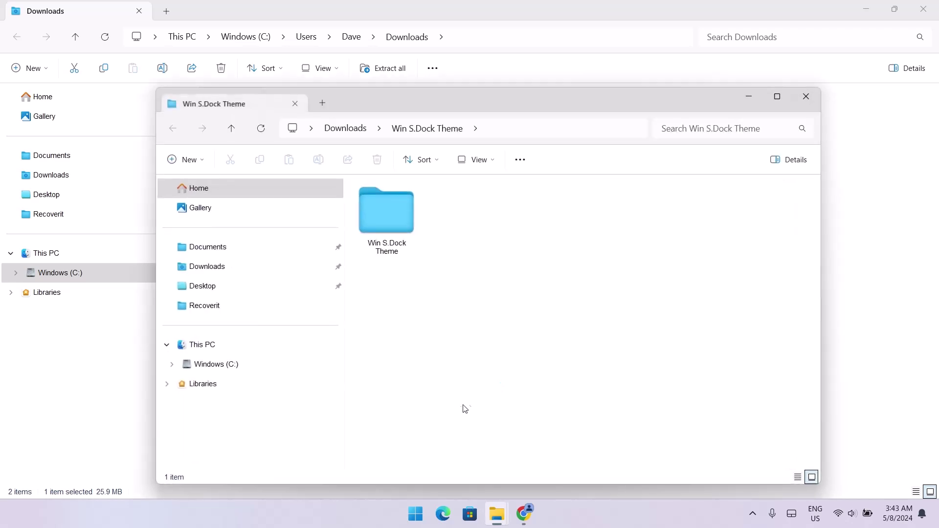
{"action": "left_click", "coordinate": [775, 100]}
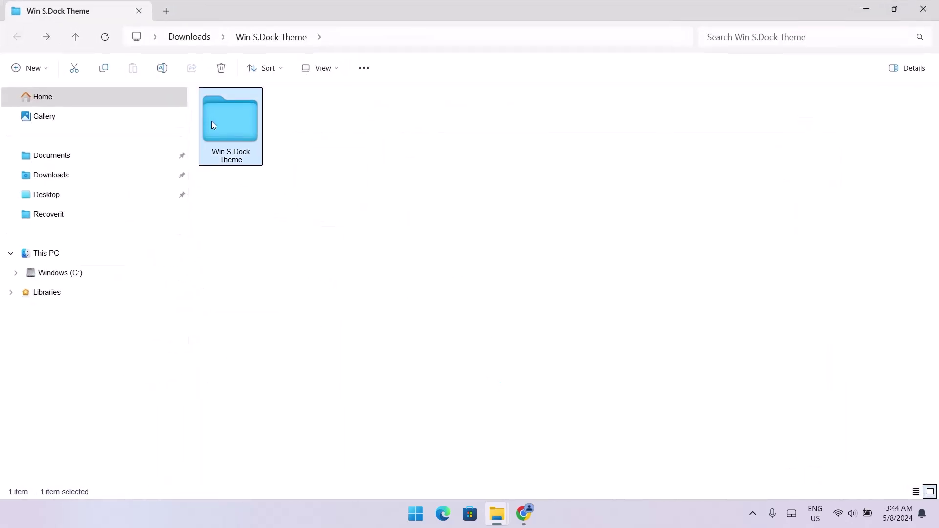
{"action": "double_click", "coordinate": [234, 127]}
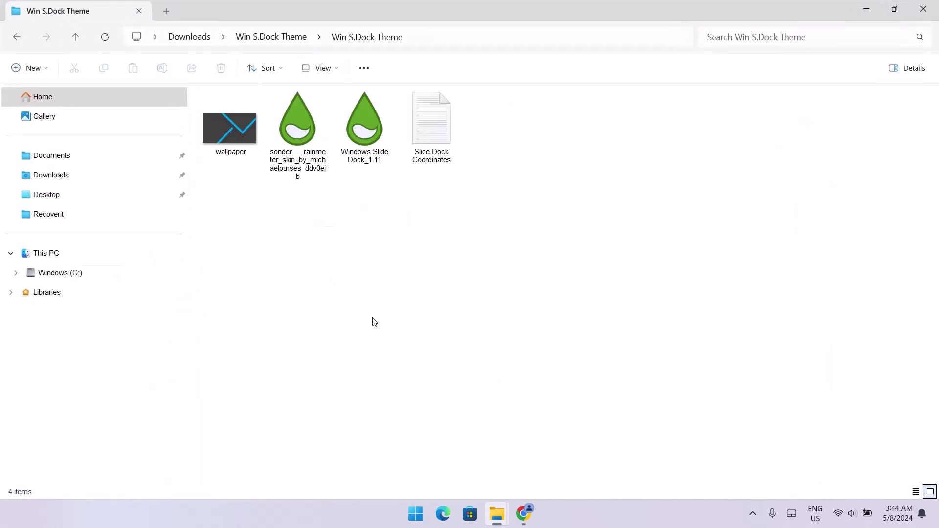
Set the theme folder's wallpaper image as the desktop background and minimize both folder windows
{"action": "left_click", "coordinate": [242, 133]}
{"action": "right_click", "coordinate": [242, 134]}
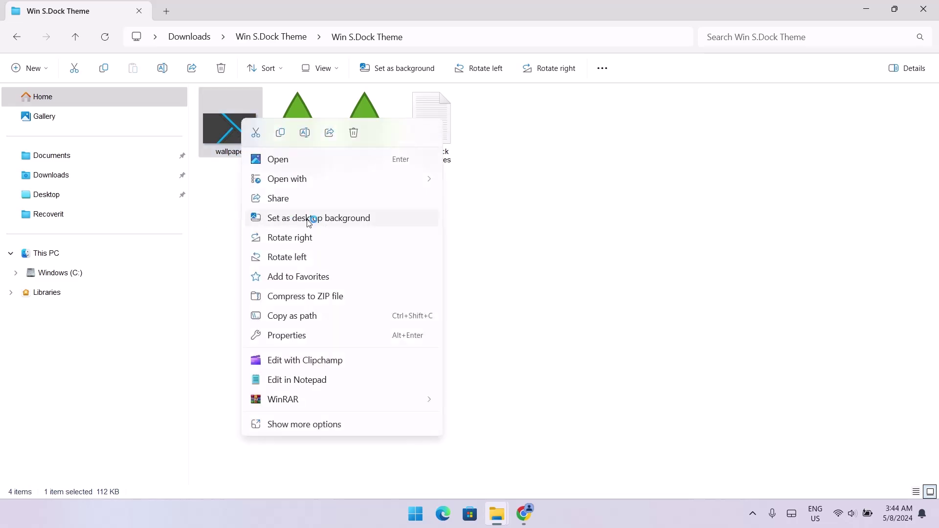
{"action": "left_click", "coordinate": [292, 218]}
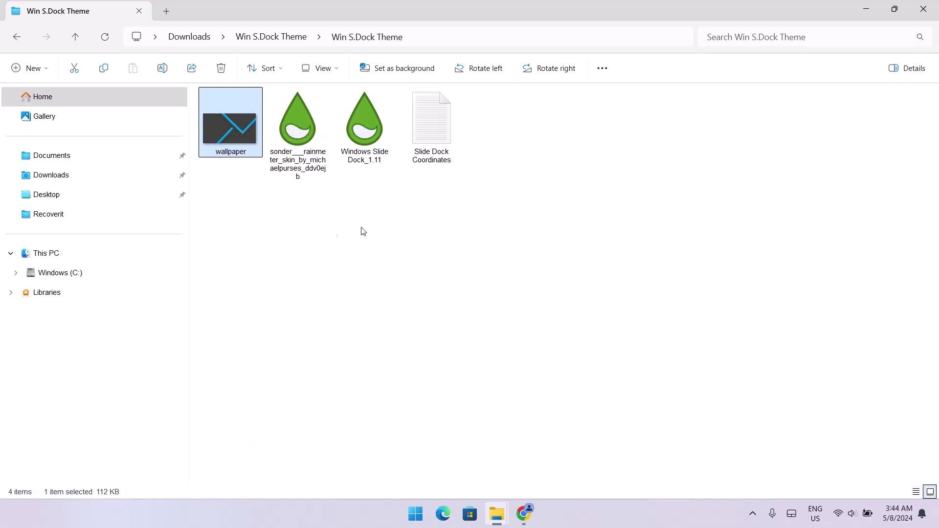
{"action": "left_click", "coordinate": [865, 9]}
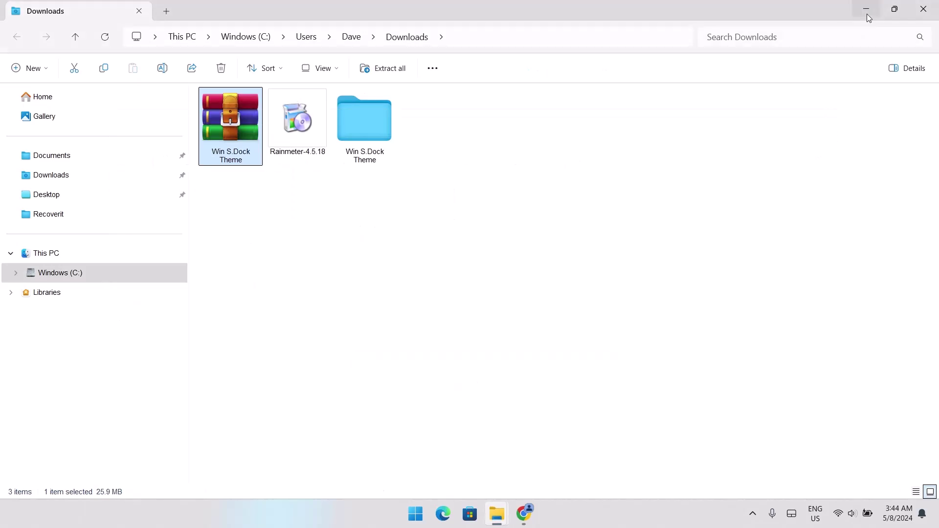
{"action": "left_click", "coordinate": [867, 11]}
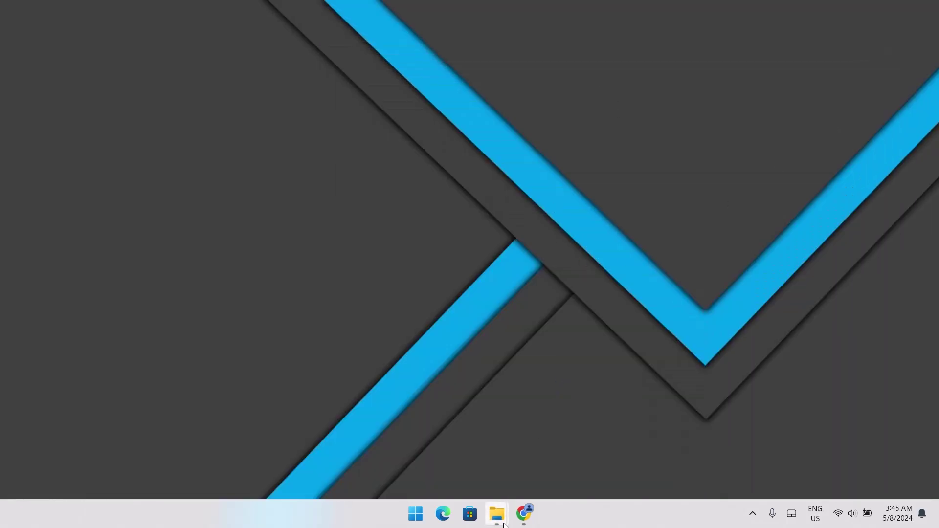
Install the Sonder Rainmeter skin with its included layout from the Win S.Dock Theme folder, then minimize the folder window
{"action": "mouse_move", "coordinate": [504, 525]}
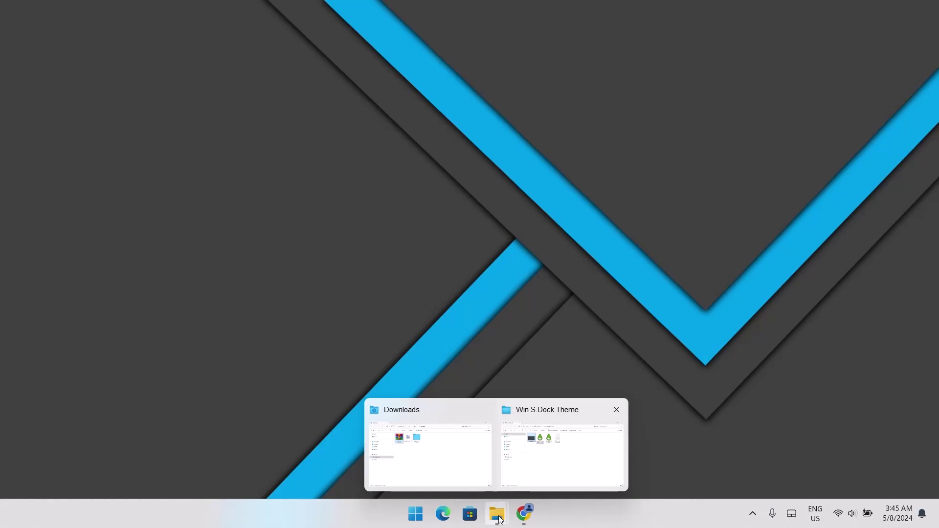
{"action": "left_click", "coordinate": [518, 485]}
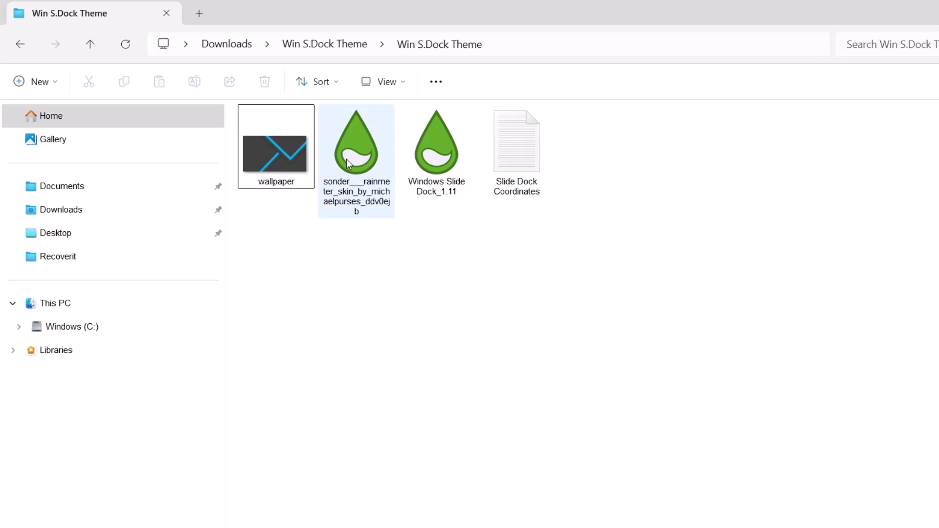
{"action": "double_click", "coordinate": [355, 171]}
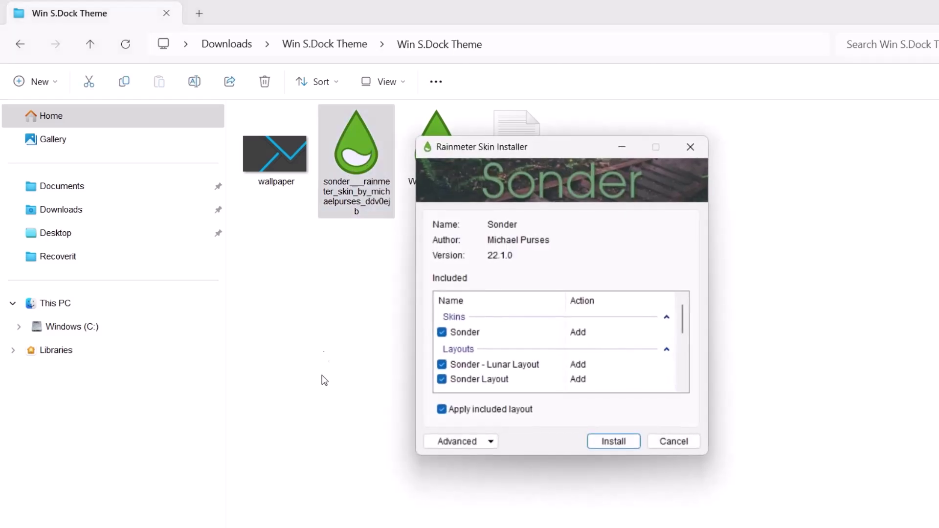
{"action": "left_click", "coordinate": [614, 441]}
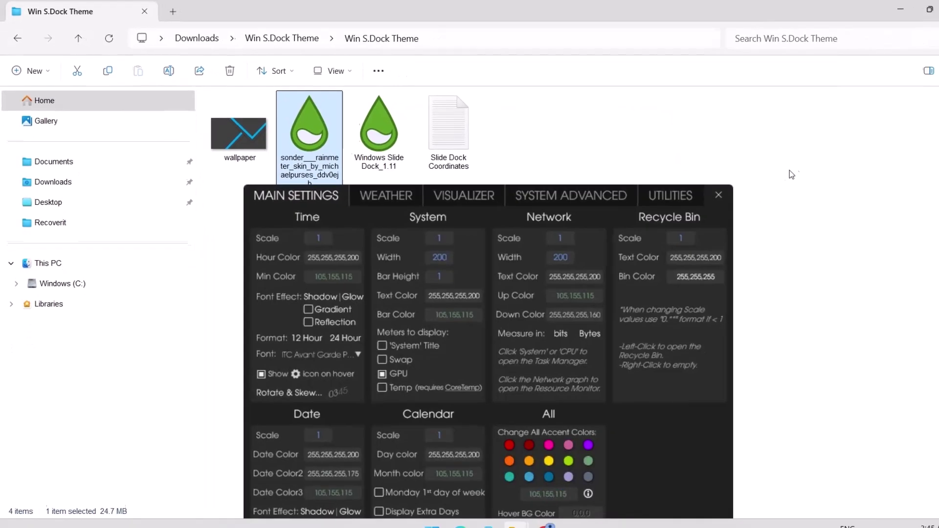
{"action": "left_click", "coordinate": [865, 10]}
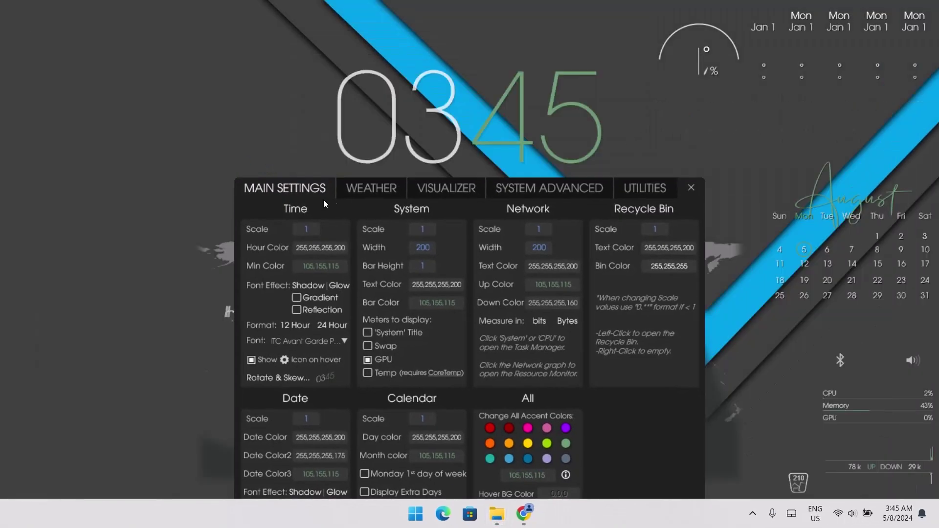
Change all Sonder accent colors to the dark blue preset 0,102,153 and close the Sonder settings panel
{"action": "left_click_drag", "start_coordinate": [265, 206], "coordinate": [25, 54]}
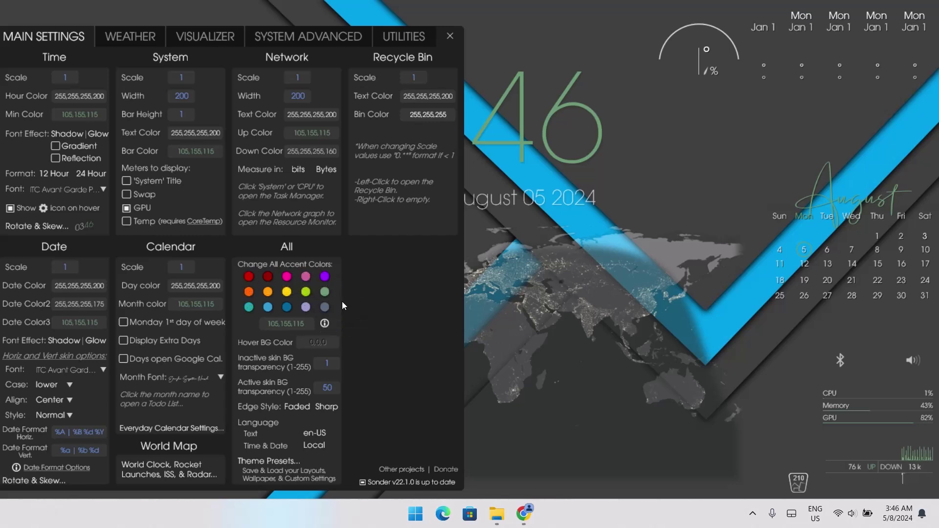
{"action": "left_click", "coordinate": [288, 308]}
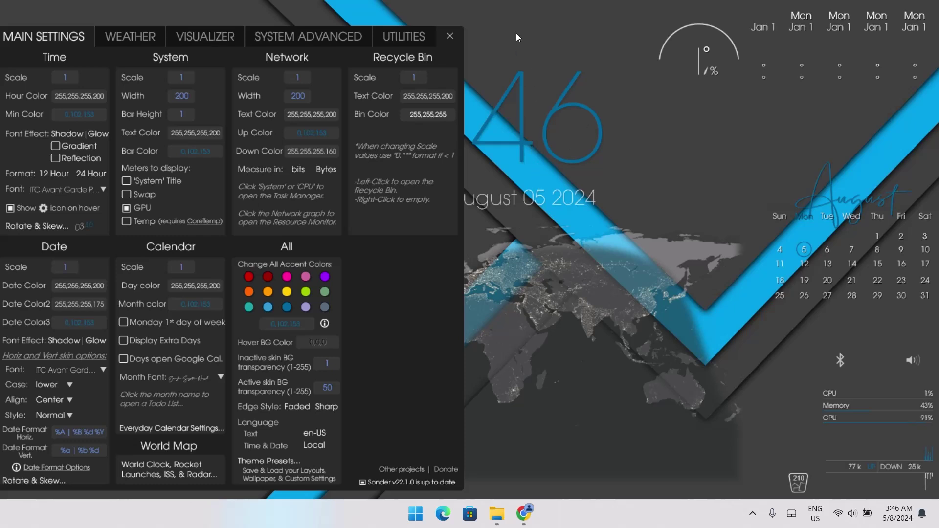
{"action": "left_click", "coordinate": [450, 39]}
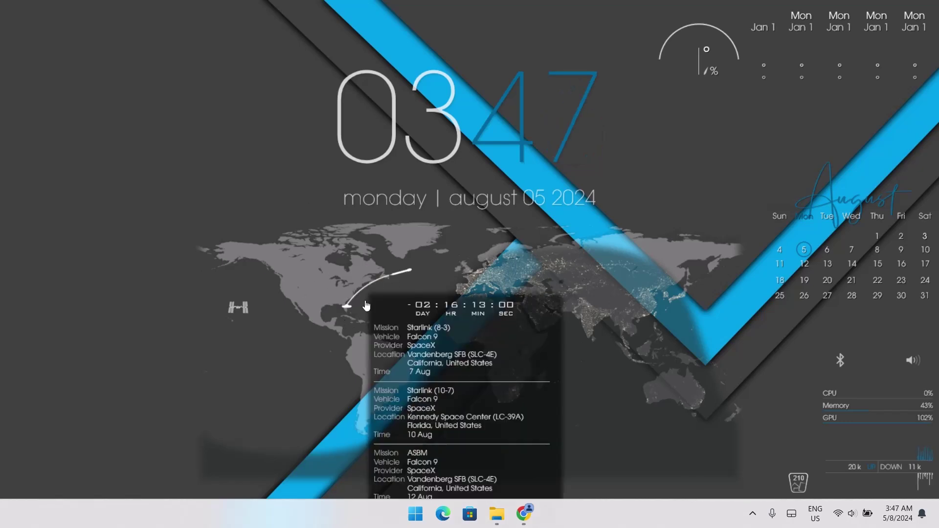
Unload the Sonder world map, weather and time skins from the desktop
{"action": "right_click", "coordinate": [310, 255]}
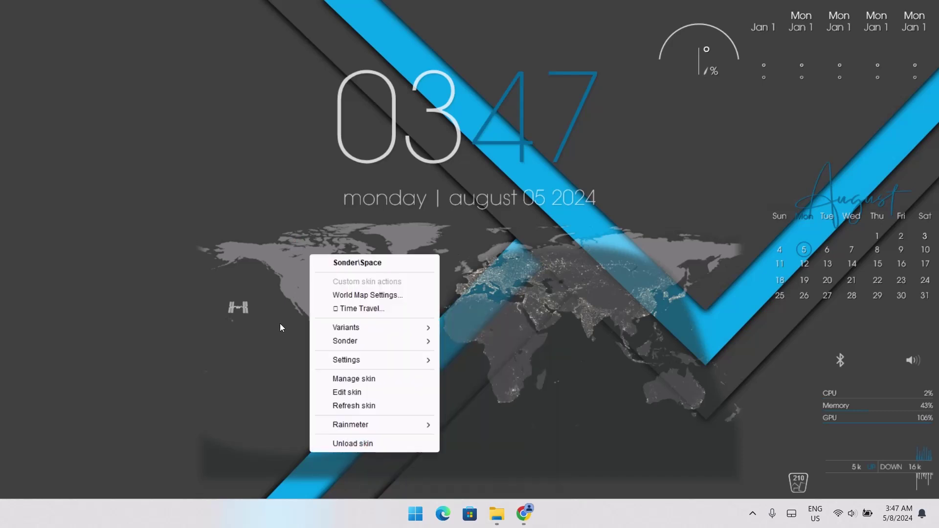
{"action": "left_click", "coordinate": [350, 443]}
{"action": "mouse_move", "coordinate": [735, 49]}
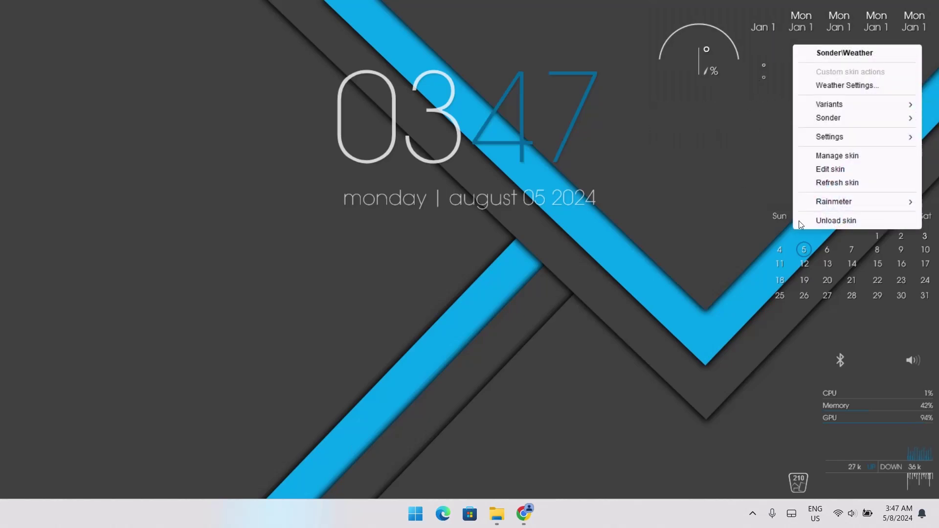
{"action": "left_click", "coordinate": [800, 220]}
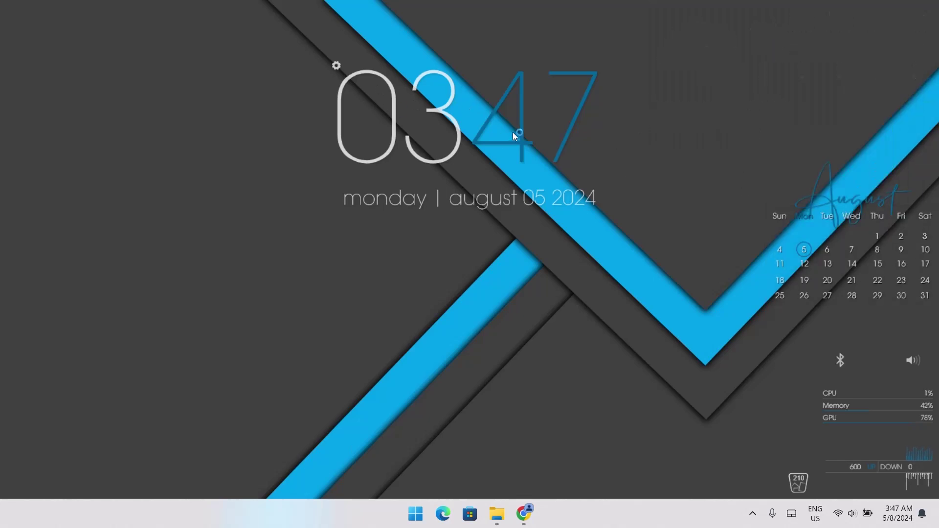
{"action": "right_click", "coordinate": [464, 115]}
{"action": "left_click", "coordinate": [530, 287]}
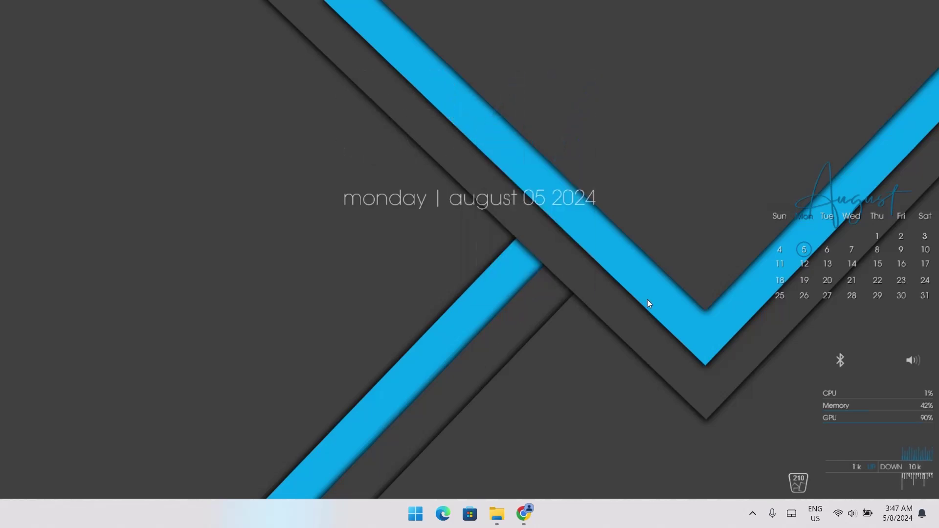
Move the calendar skin up and inward from the desktop's right edge, stacking the system and network meters beneath it
{"action": "left_click_drag", "start_coordinate": [902, 229], "coordinate": [770, 58]}
{"action": "left_click_drag", "start_coordinate": [881, 401], "coordinate": [753, 220]}
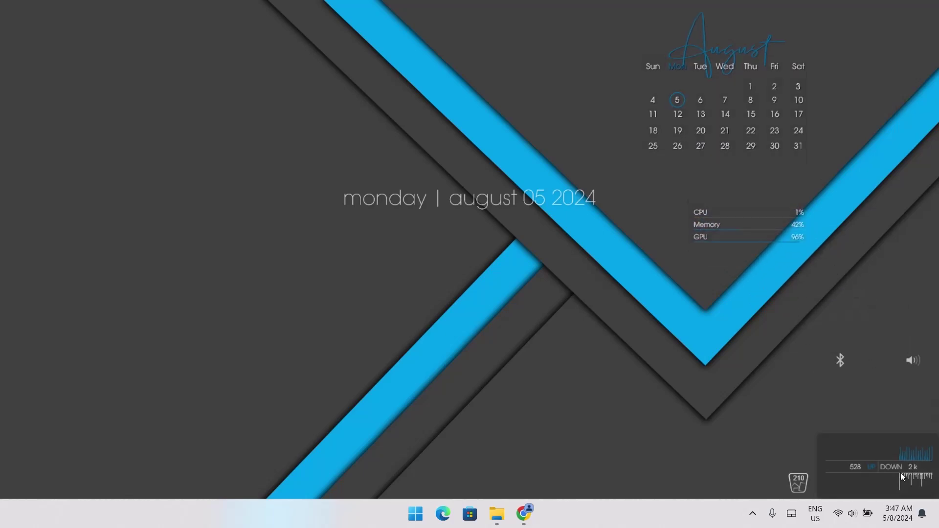
{"action": "left_click_drag", "start_coordinate": [902, 476], "coordinate": [771, 310]}
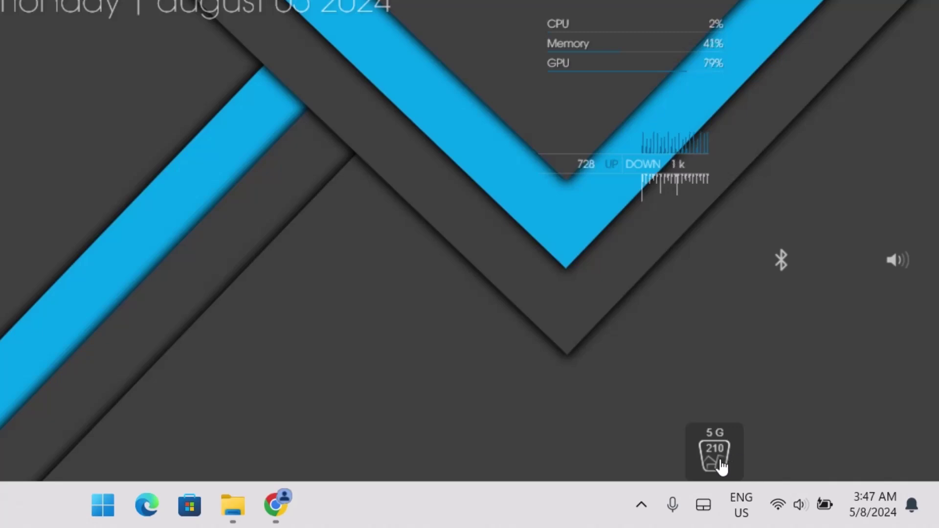
Open the Rainmeter manager and move the horizontal date skin up to the level of the calendar
{"action": "left_click", "coordinate": [631, 509]}
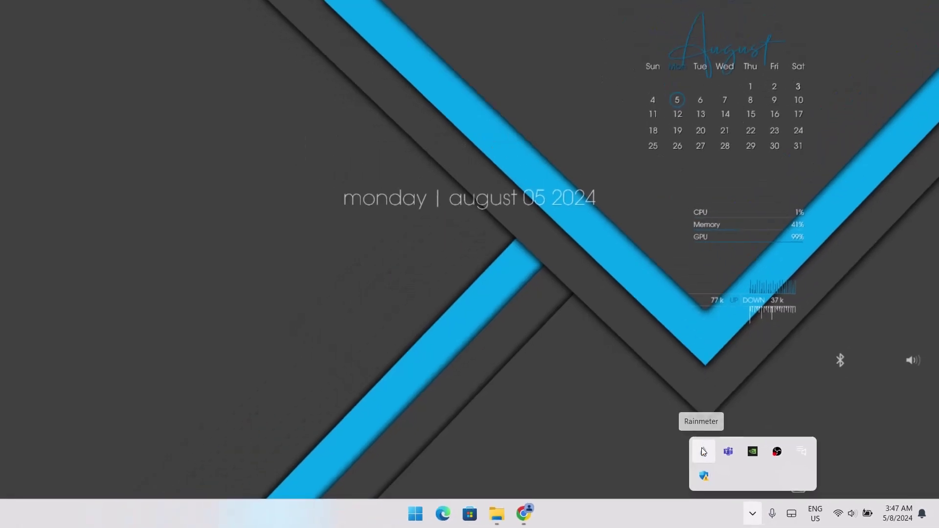
{"action": "left_click", "coordinate": [653, 436]}
{"action": "left_click_drag", "start_coordinate": [340, 13], "coordinate": [138, 0]}
{"action": "left_click_drag", "start_coordinate": [240, 78], "coordinate": [171, 222]}
{"action": "left_click_drag", "start_coordinate": [439, 196], "coordinate": [465, 69]}
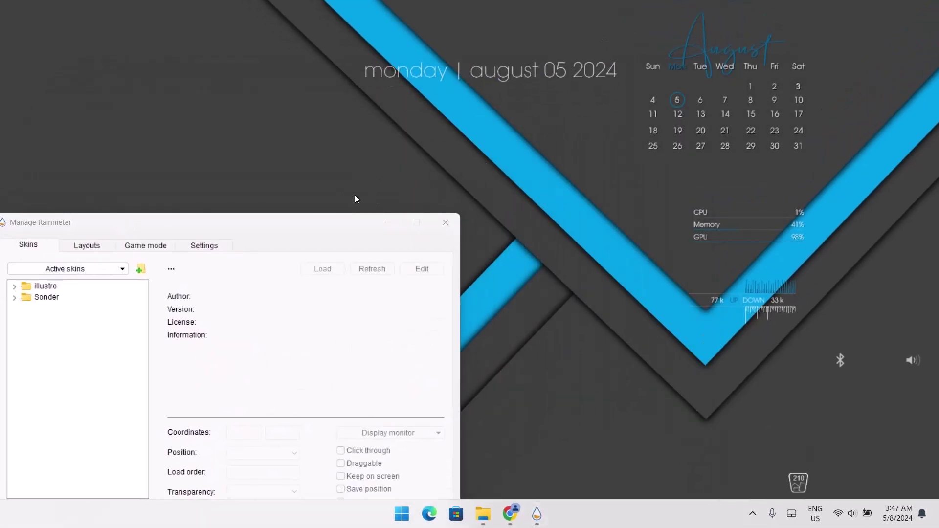
{"action": "left_click_drag", "start_coordinate": [324, 222], "coordinate": [379, 117]}
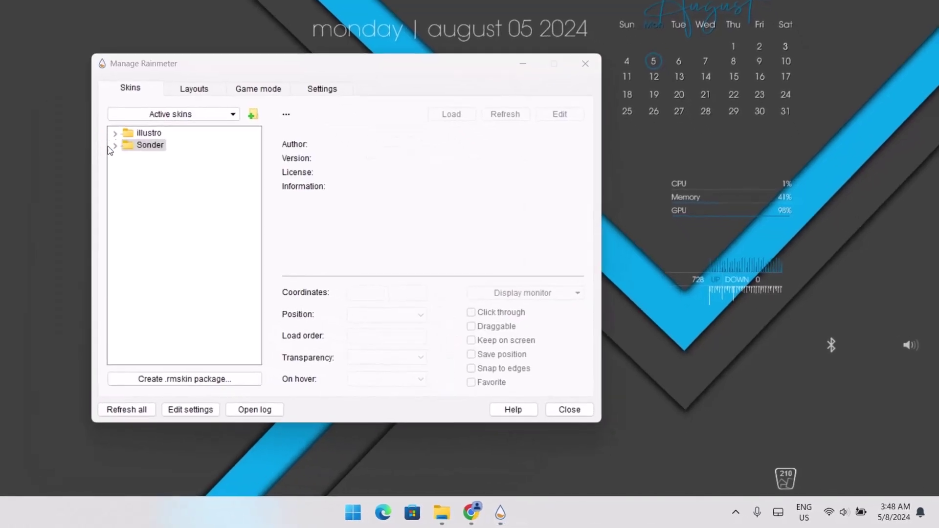
Unload the Bin_1.ini recycle bin skin in Sonder's Recycle folder
{"action": "left_click", "coordinate": [114, 146]}
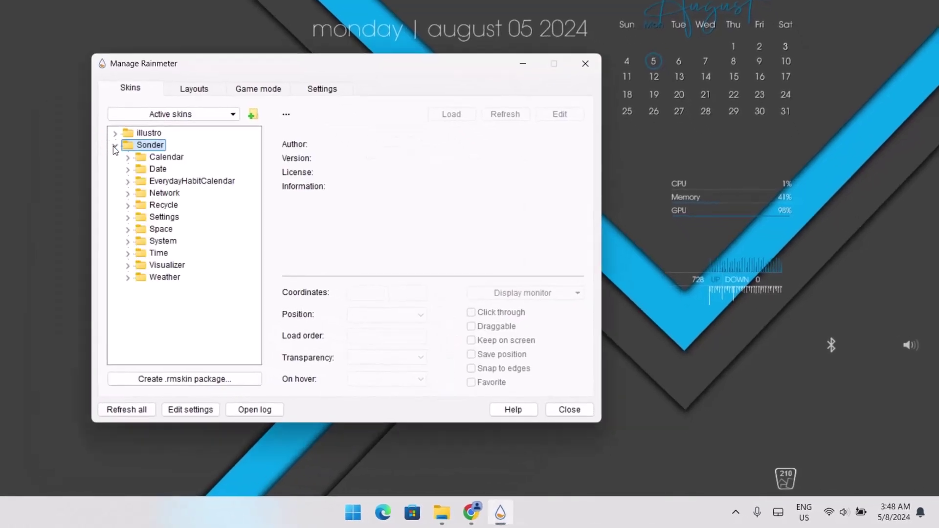
{"action": "left_click", "coordinate": [128, 205]}
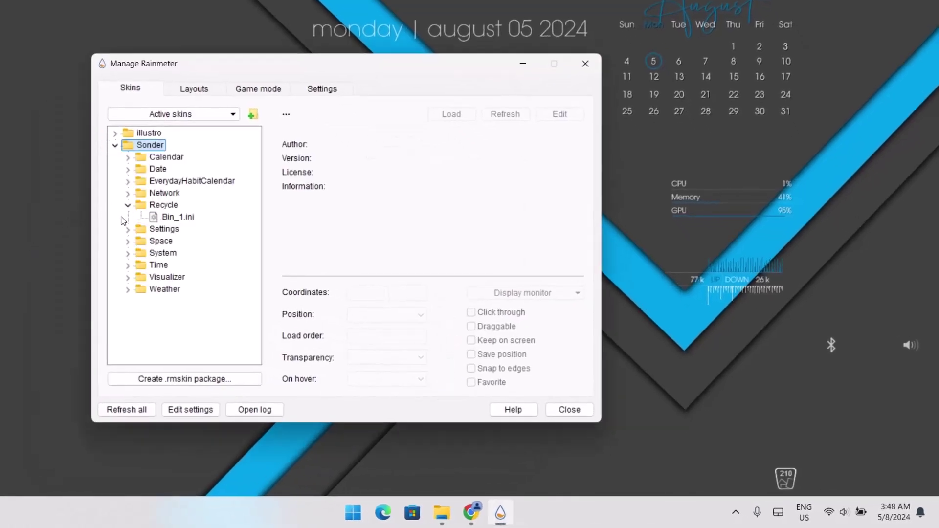
{"action": "left_click", "coordinate": [186, 217]}
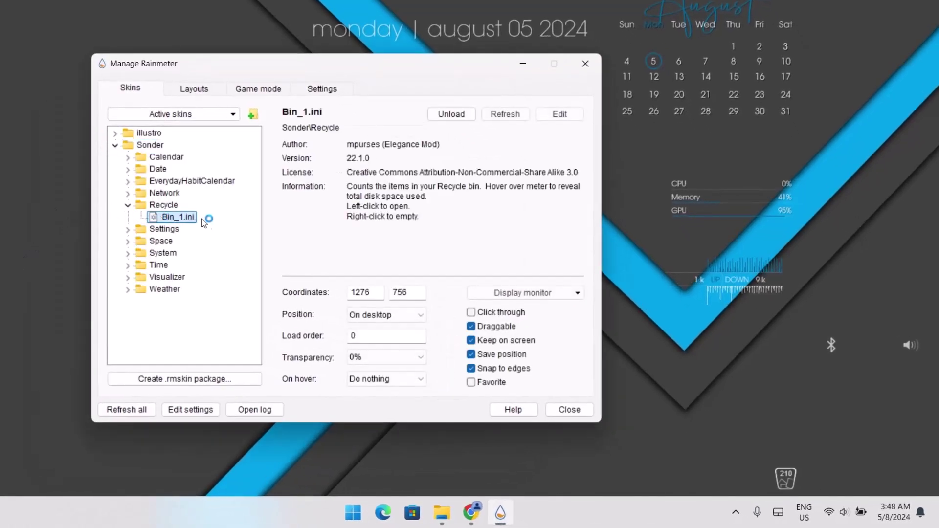
{"action": "double_click", "coordinate": [152, 217]}
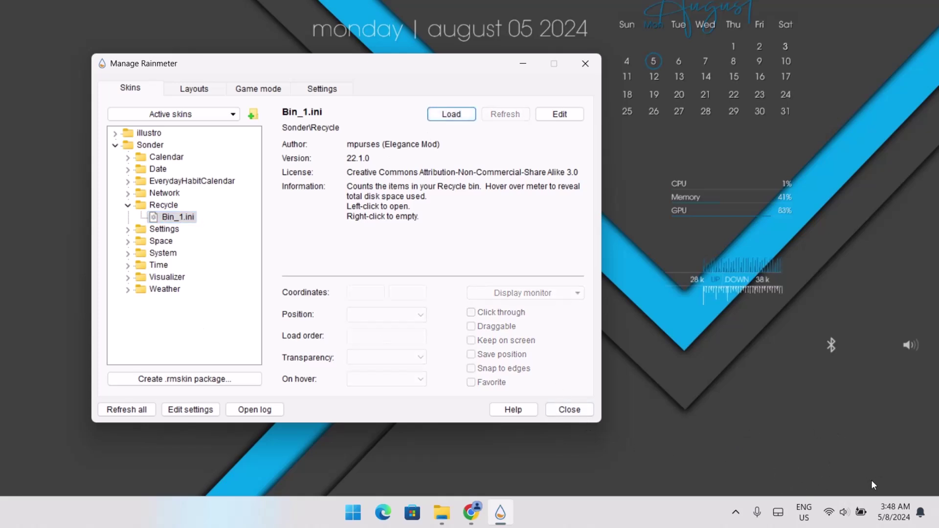
Load the 3-Date_Time+BigDate.ini skin from Sonder's Date folder
{"action": "left_click_drag", "start_coordinate": [342, 63], "coordinate": [251, 81]}
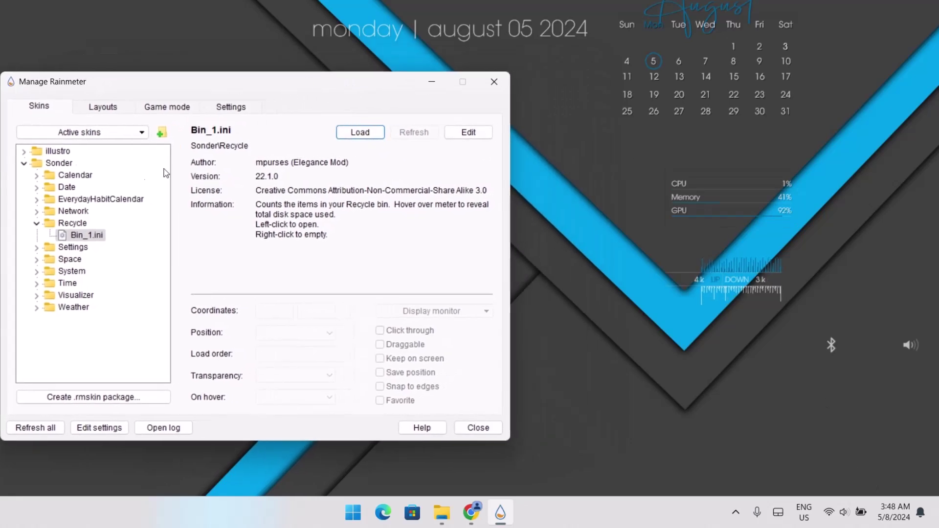
{"action": "left_click", "coordinate": [36, 223]}
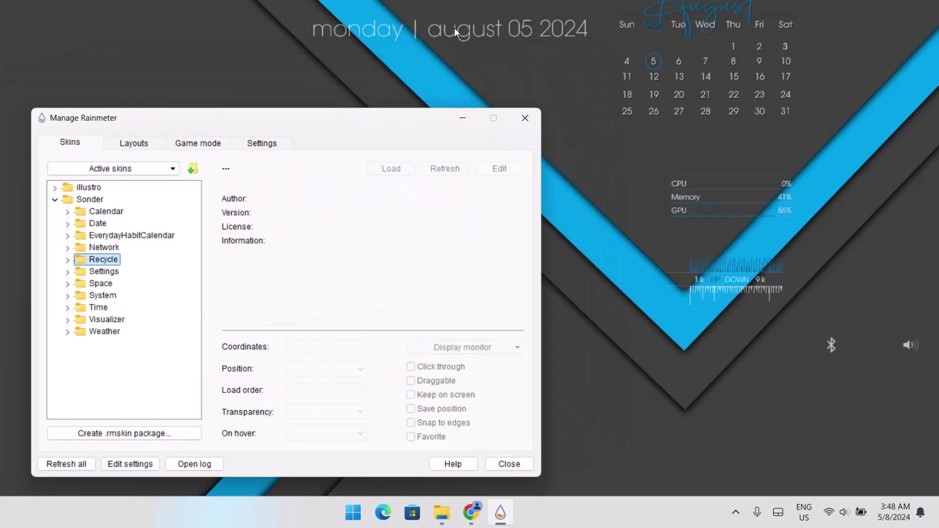
{"action": "left_click_drag", "start_coordinate": [363, 109], "coordinate": [430, 108]}
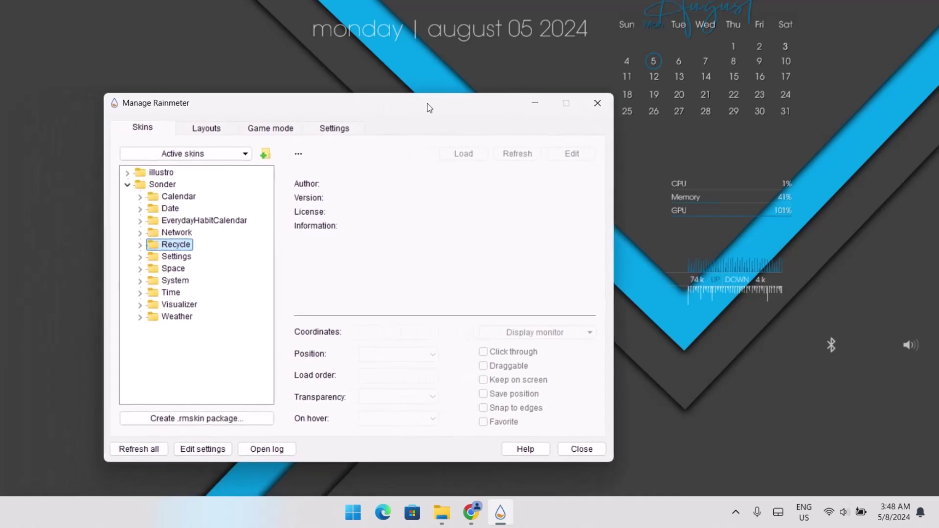
{"action": "left_click", "coordinate": [140, 209]}
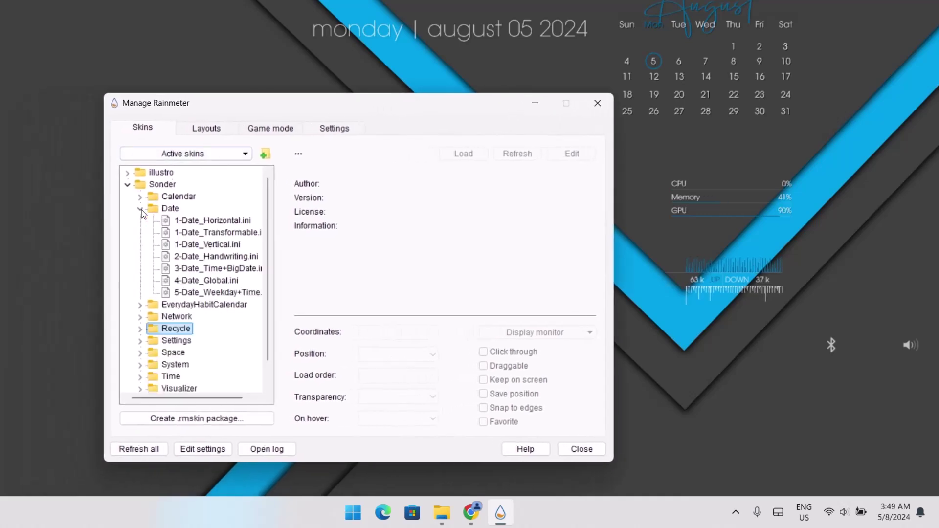
{"action": "left_click", "coordinate": [229, 269]}
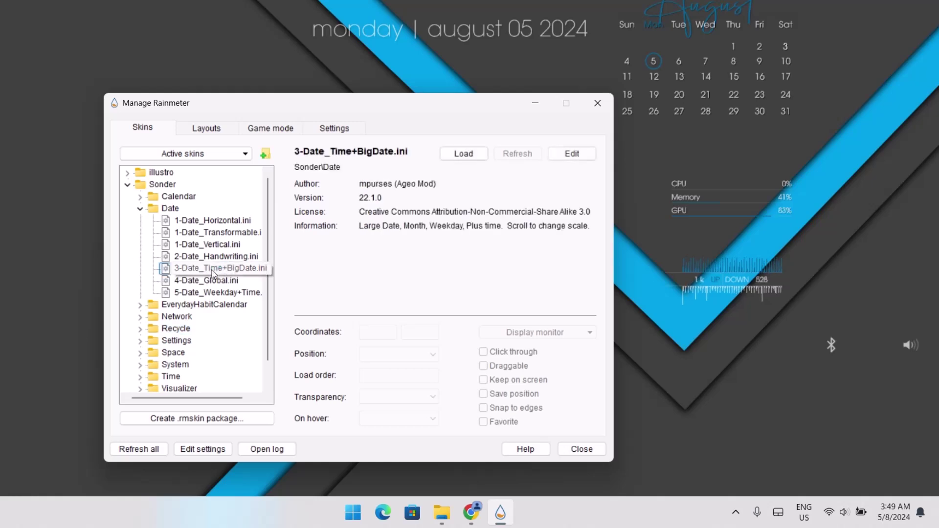
{"action": "left_click", "coordinate": [463, 153]}
Move the big date skin to the left side of the desktop, at about coordinates 192, 195
{"action": "left_click_drag", "start_coordinate": [342, 106], "coordinate": [627, 174]}
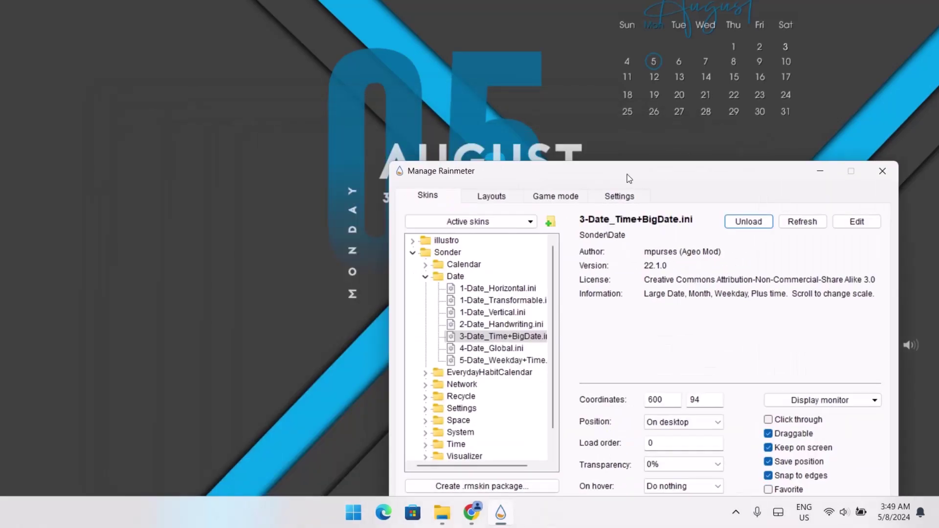
{"action": "left_click_drag", "start_coordinate": [470, 99], "coordinate": [210, 174]}
{"action": "left_click_drag", "start_coordinate": [518, 178], "coordinate": [237, 73]}
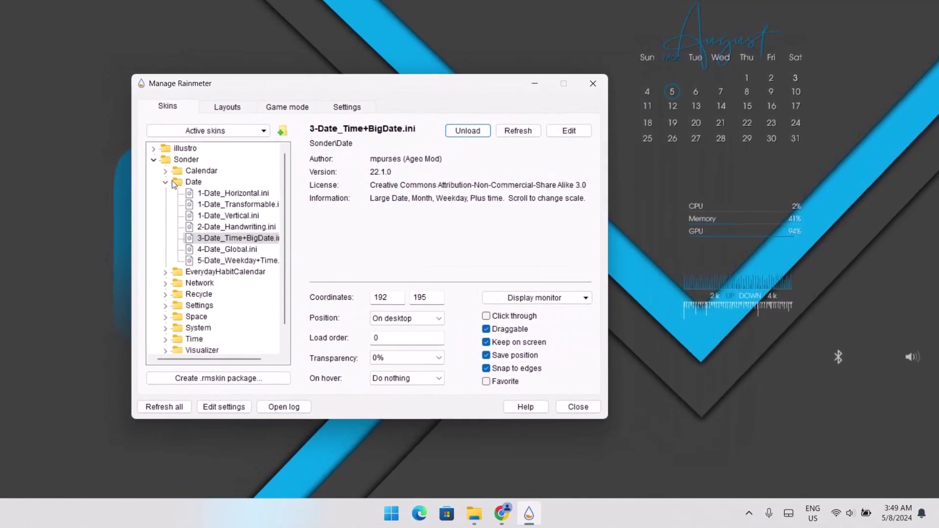
Load the Dots-Visualizer.ini skin from Sonder's Visualizer folder
{"action": "left_click", "coordinate": [169, 185]}
{"action": "left_click", "coordinate": [206, 273]}
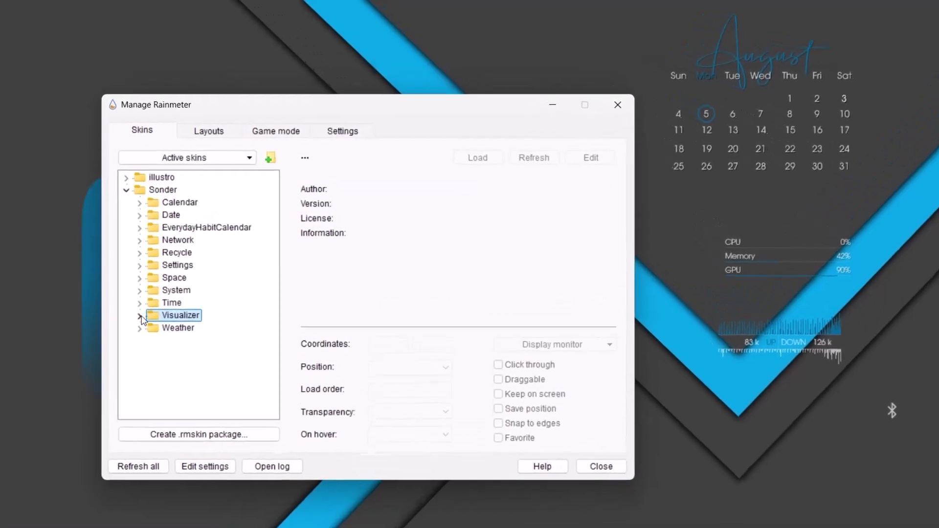
{"action": "left_click", "coordinate": [127, 328]}
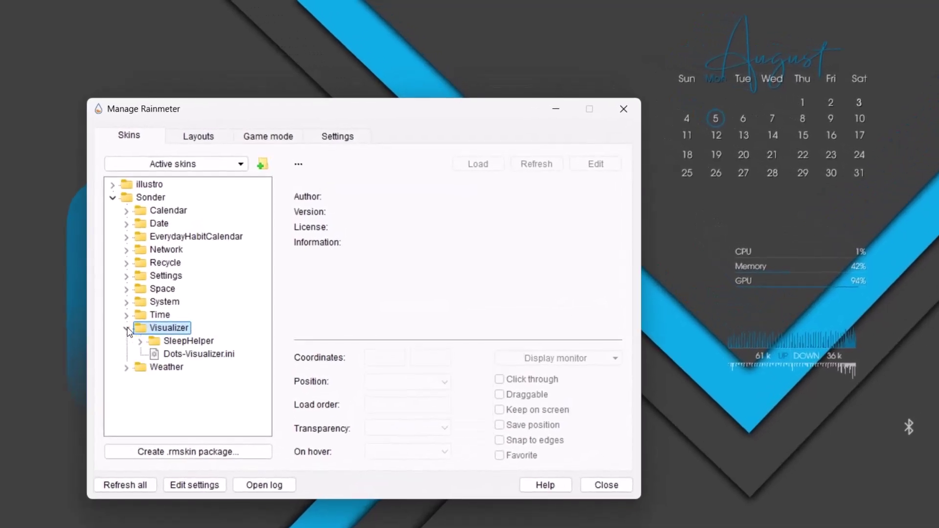
{"action": "left_click", "coordinate": [175, 356]}
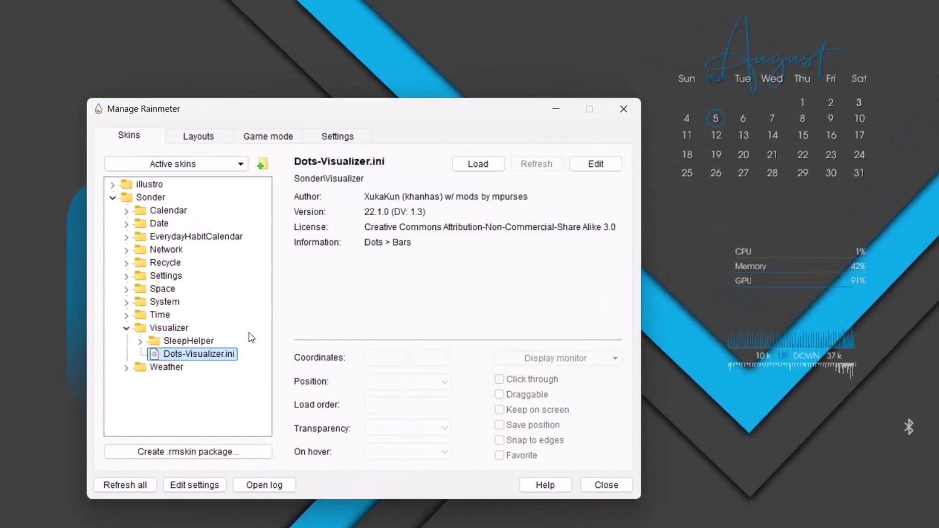
{"action": "left_click", "coordinate": [482, 163]}
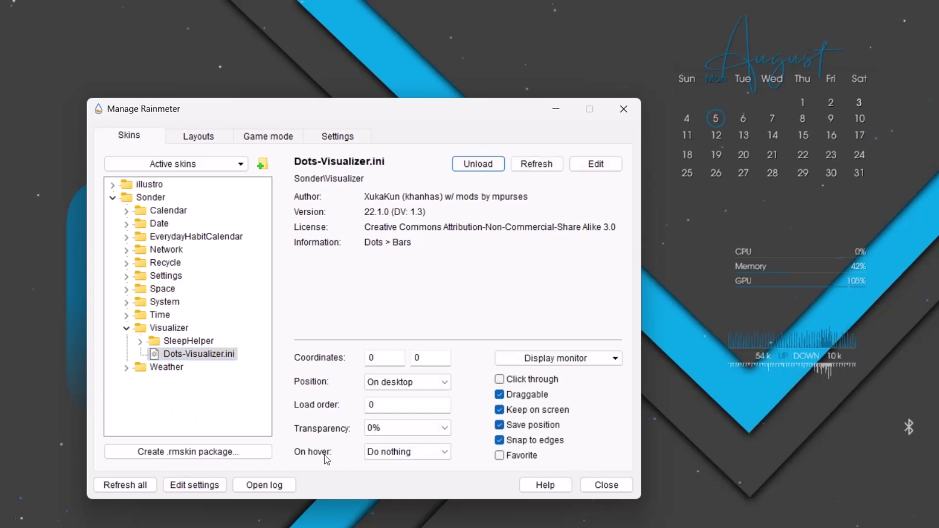
Set the dots visualizer's on-hover behaviour to Hide, then collapse the Sonder folders and minimize the Rainmeter manager
{"action": "left_click", "coordinate": [441, 453]}
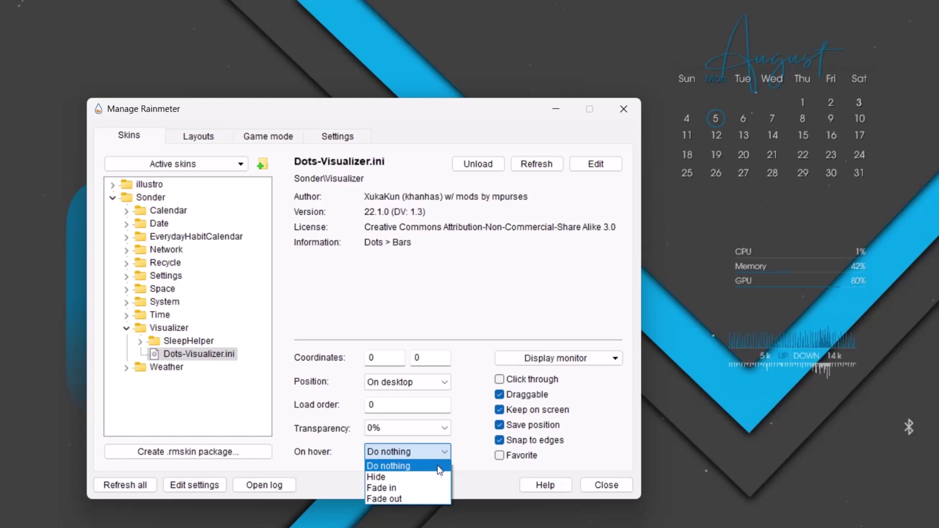
{"action": "left_click", "coordinate": [381, 476]}
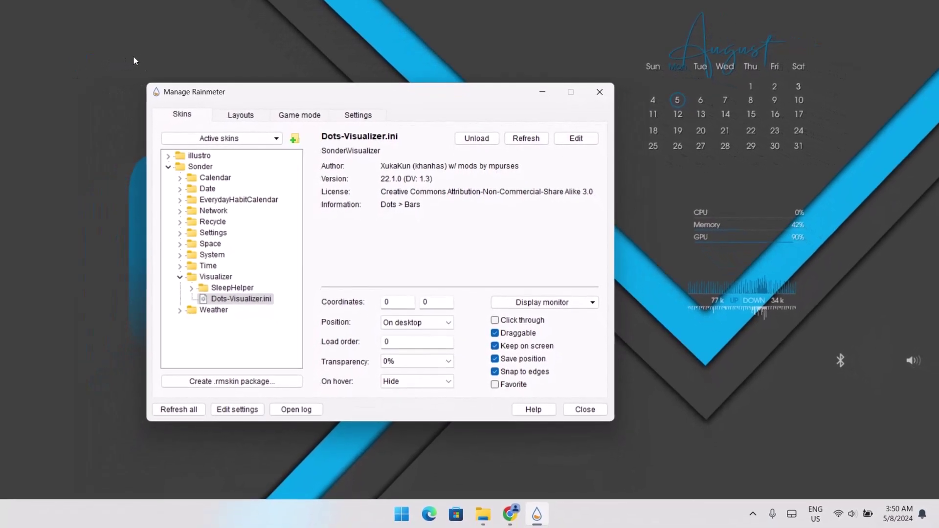
{"action": "left_click", "coordinate": [180, 276]}
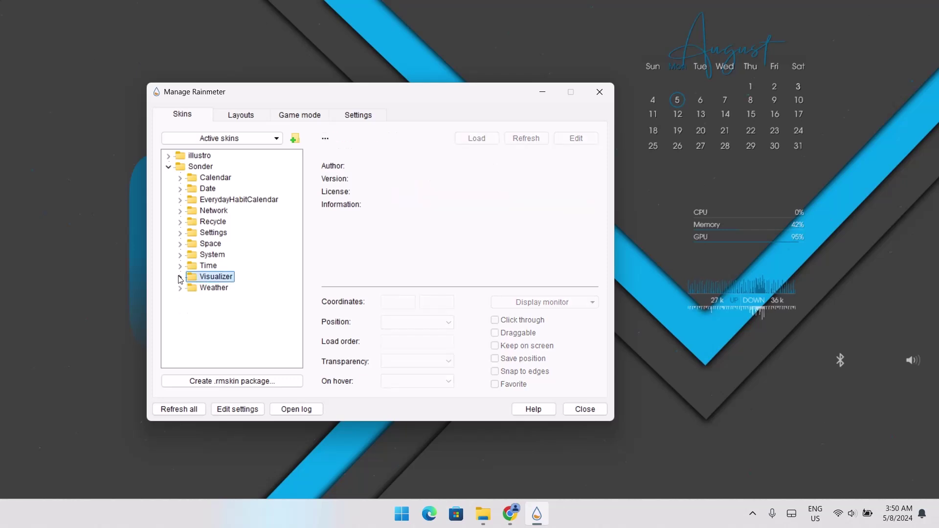
{"action": "left_click", "coordinate": [169, 167]}
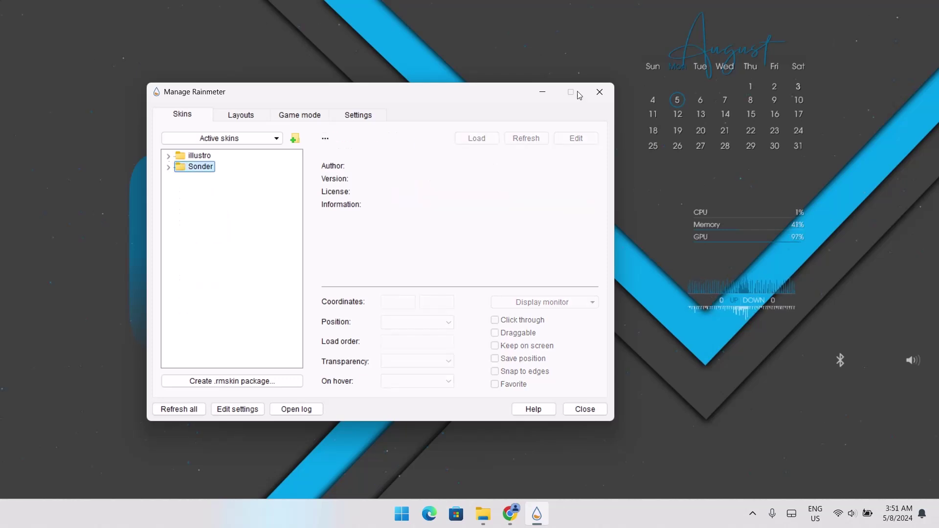
{"action": "left_click", "coordinate": [539, 92]}
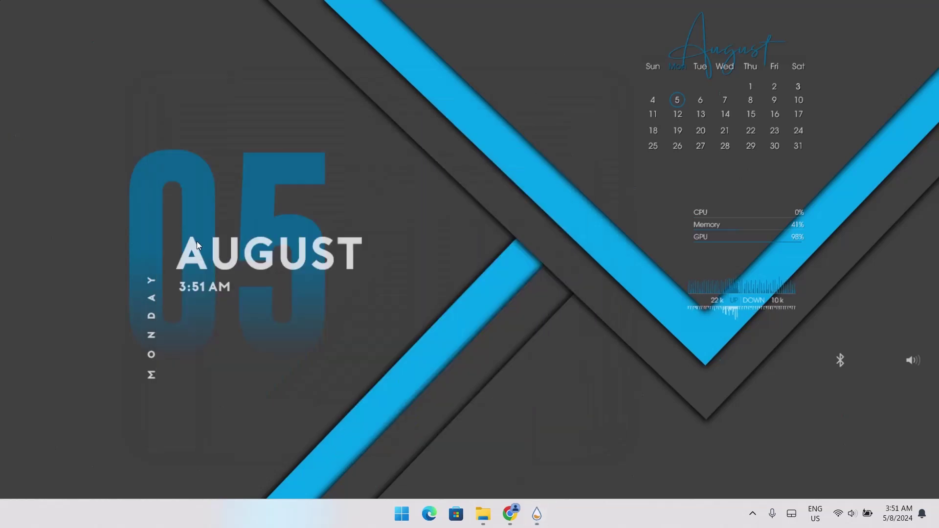
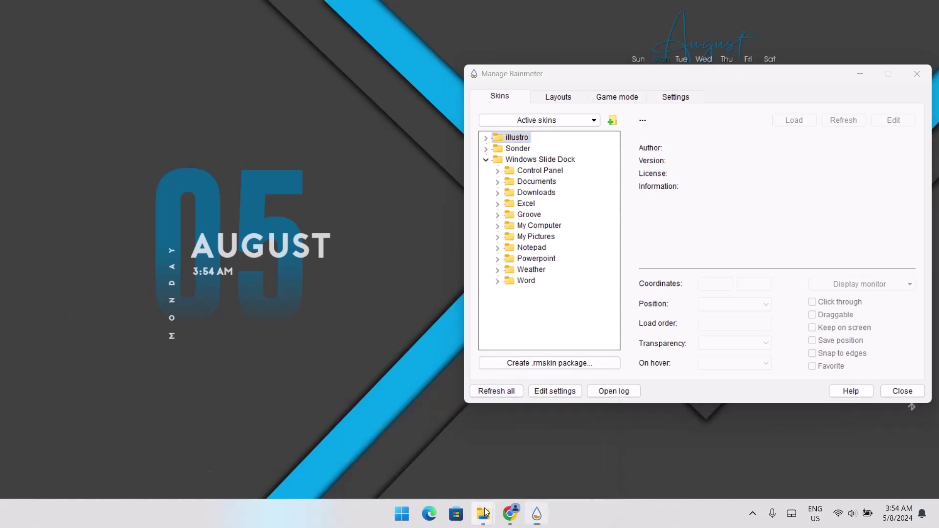
Open the Slide Dock Coordinates text file from the Win S.Dock Theme folder and place its window beside the Rainmeter manager
{"action": "left_click", "coordinate": [552, 471]}
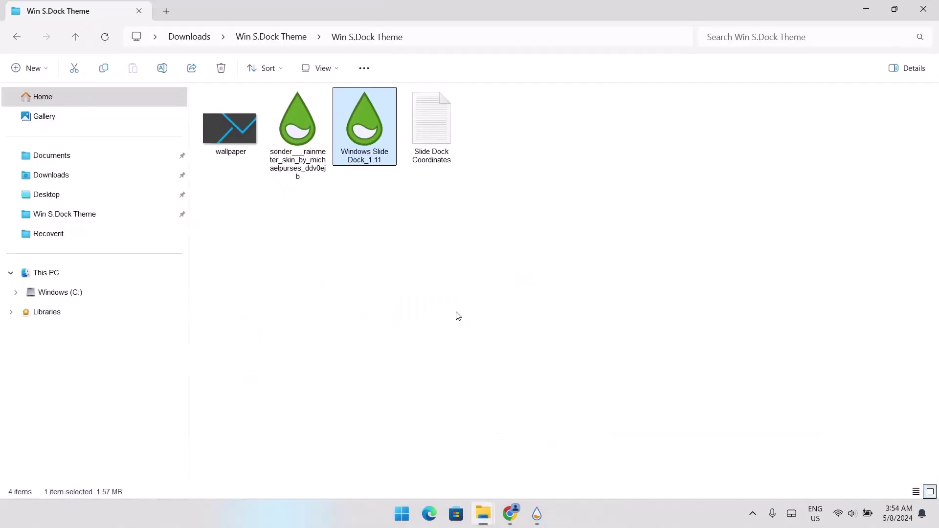
{"action": "double_click", "coordinate": [427, 135]}
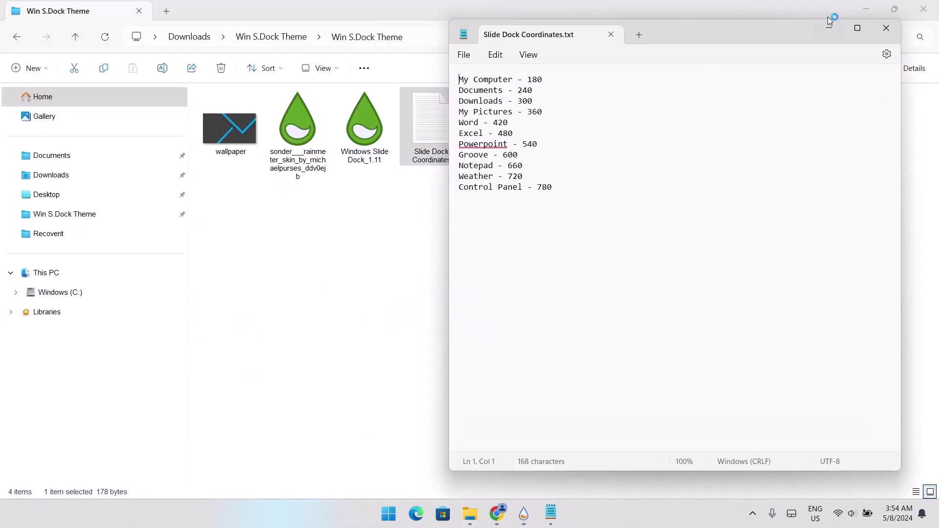
{"action": "left_click", "coordinate": [861, 12]}
{"action": "left_click_drag", "start_coordinate": [772, 25], "coordinate": [340, 65]}
{"action": "left_click_drag", "start_coordinate": [468, 234], "coordinate": [276, 239]}
{"action": "left_click_drag", "start_coordinate": [186, 51], "coordinate": [363, 77]}
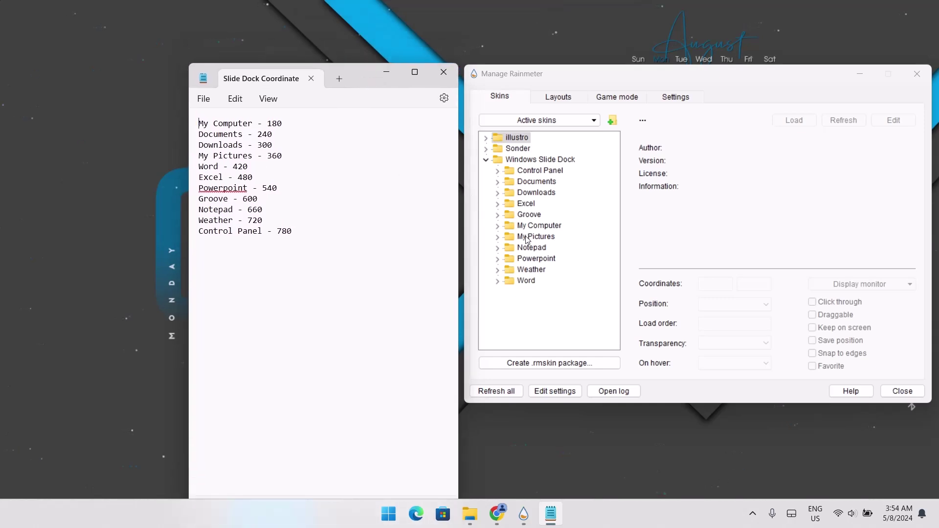
Load the My Computer.ini skin from Windows Slide Dock, set its vertical coordinate to 180 and test its slide-out on the desktop
{"action": "left_click", "coordinate": [1, 126]}
{"action": "left_click_drag", "start_coordinate": [289, 126], "coordinate": [171, 132]}
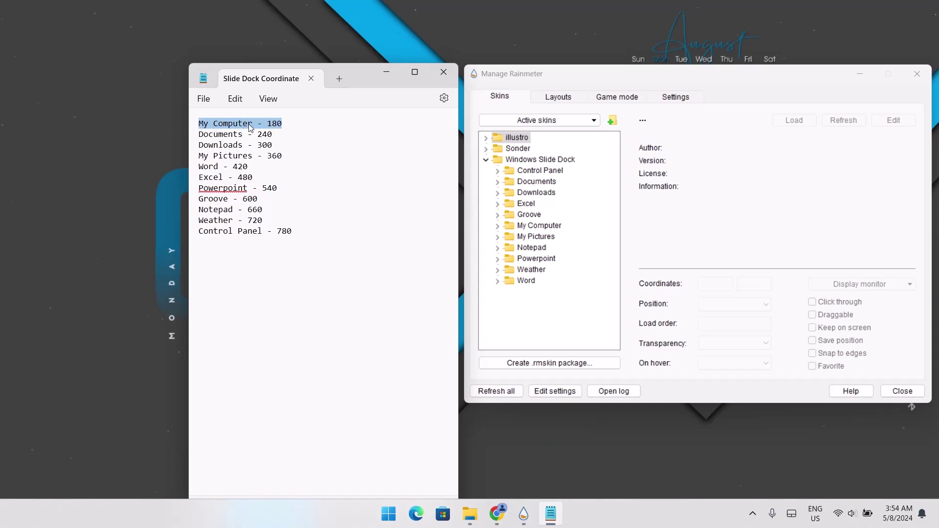
{"action": "left_click", "coordinate": [497, 227]}
{"action": "left_click", "coordinate": [542, 239]}
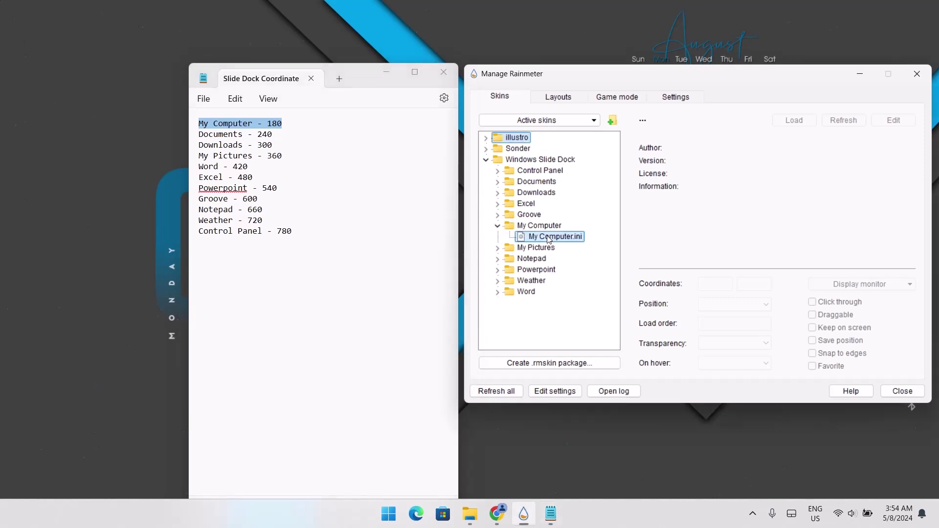
{"action": "left_click", "coordinate": [787, 122]}
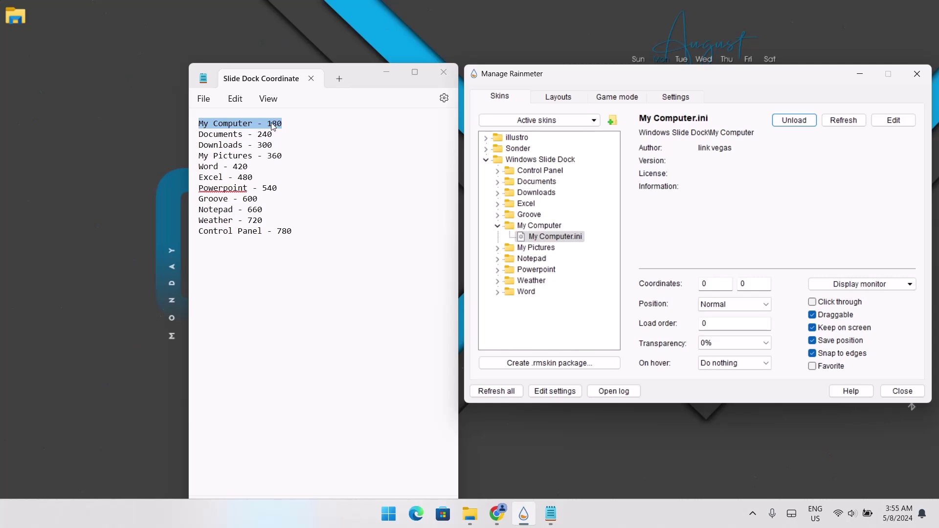
{"action": "left_click", "coordinate": [744, 281]}
{"action": "type", "text": "180"}
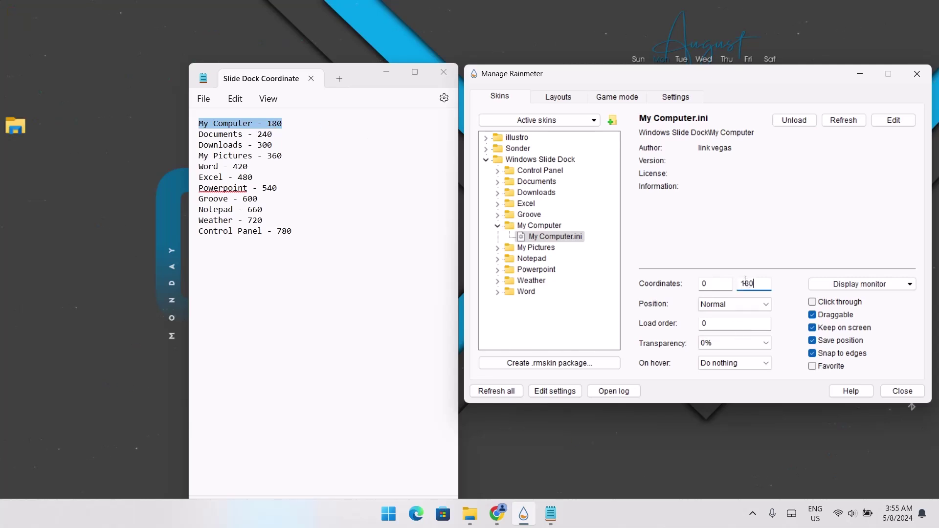
{"action": "mouse_move", "coordinate": [15, 126]}
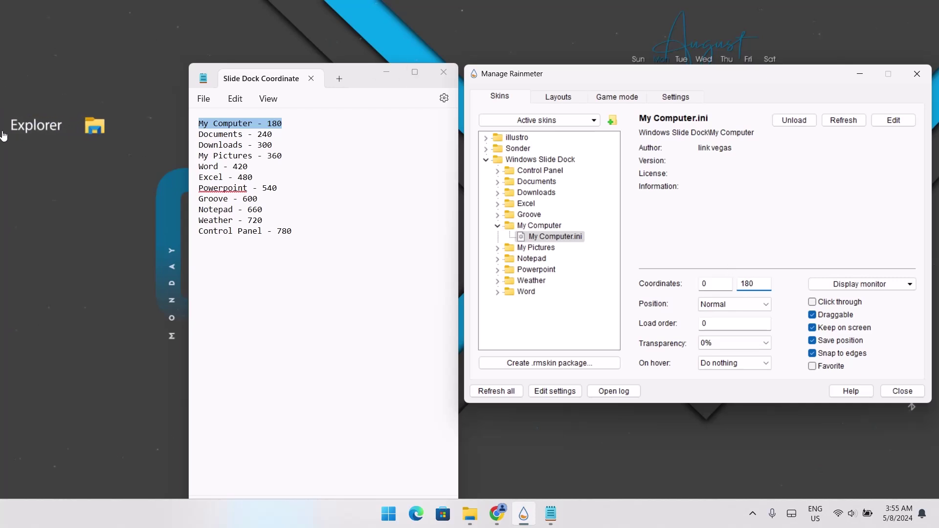
{"action": "left_click", "coordinate": [38, 137]}
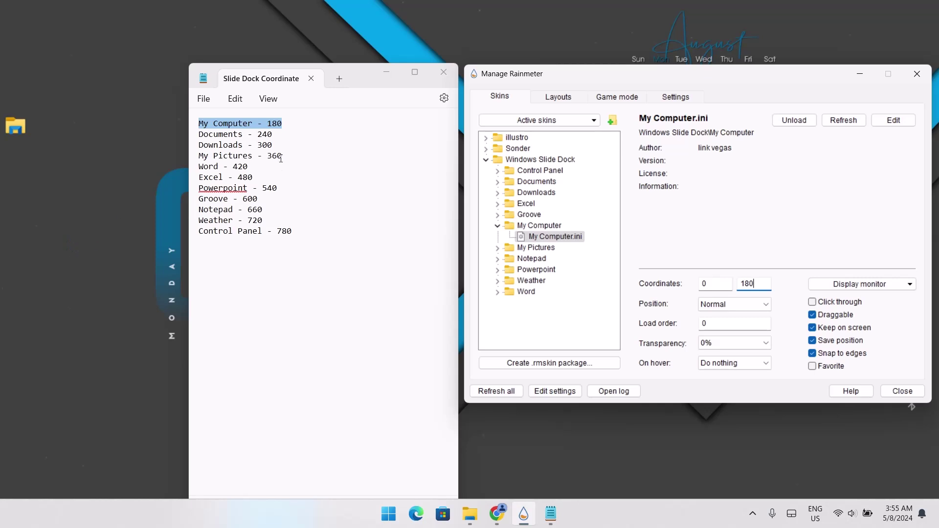
Load the Documents.ini skin from Windows Slide Dock and set its vertical coordinate to 240
{"action": "left_click_drag", "start_coordinate": [272, 134], "coordinate": [181, 135]}
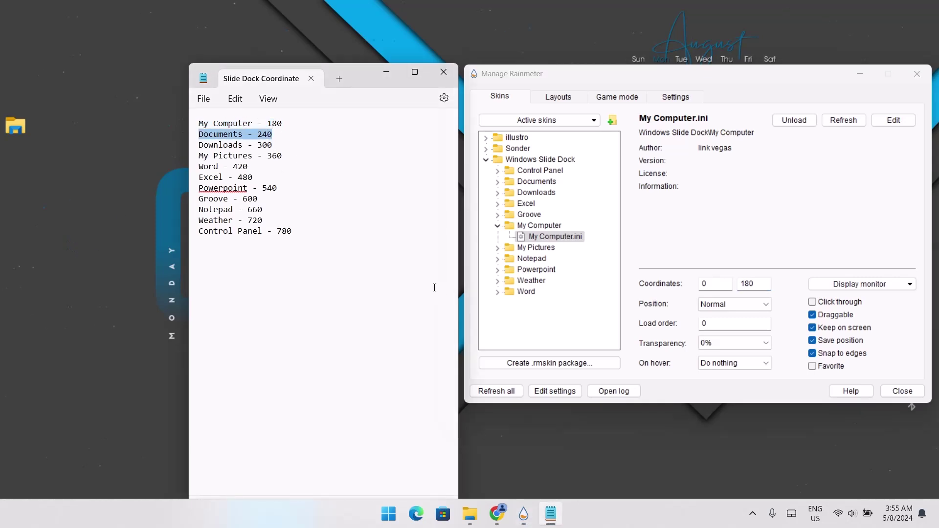
{"action": "left_click", "coordinate": [497, 181]}
{"action": "left_click", "coordinate": [552, 192]}
{"action": "left_click", "coordinate": [801, 120]}
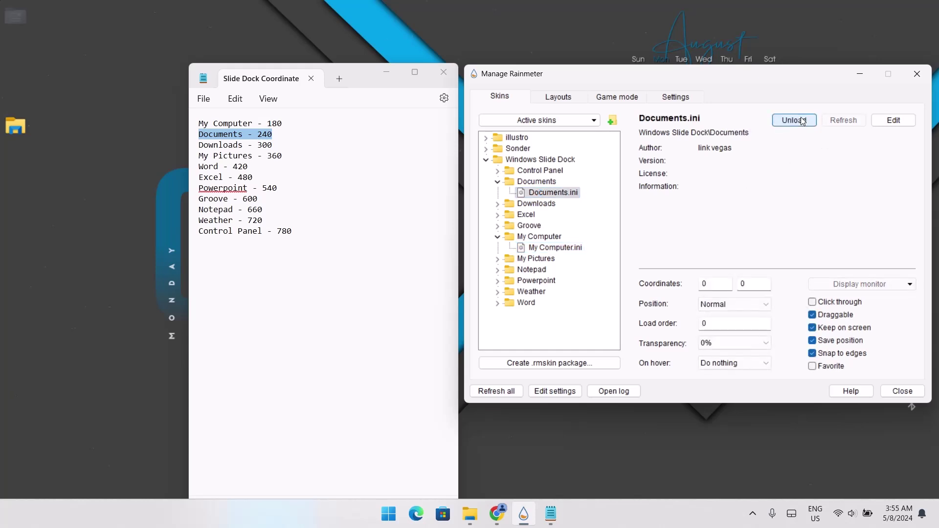
{"action": "double_click", "coordinate": [748, 283]}
{"action": "type", "text": "240"}
Load the Downloads.ini skin from Windows Slide Dock and set its vertical coordinate to 300
{"action": "left_click", "coordinate": [298, 245]}
{"action": "left_click_drag", "start_coordinate": [276, 144], "coordinate": [196, 146]}
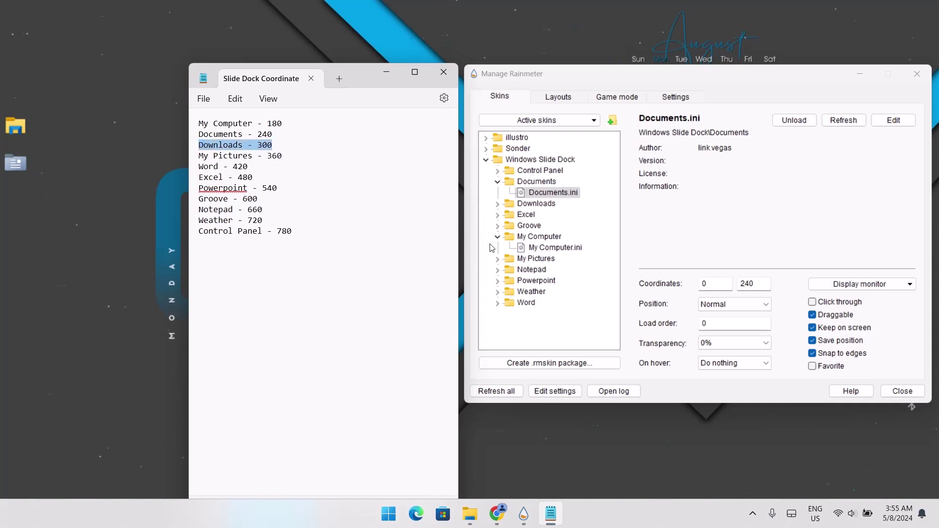
{"action": "left_click", "coordinate": [497, 203]}
{"action": "left_click", "coordinate": [550, 215]}
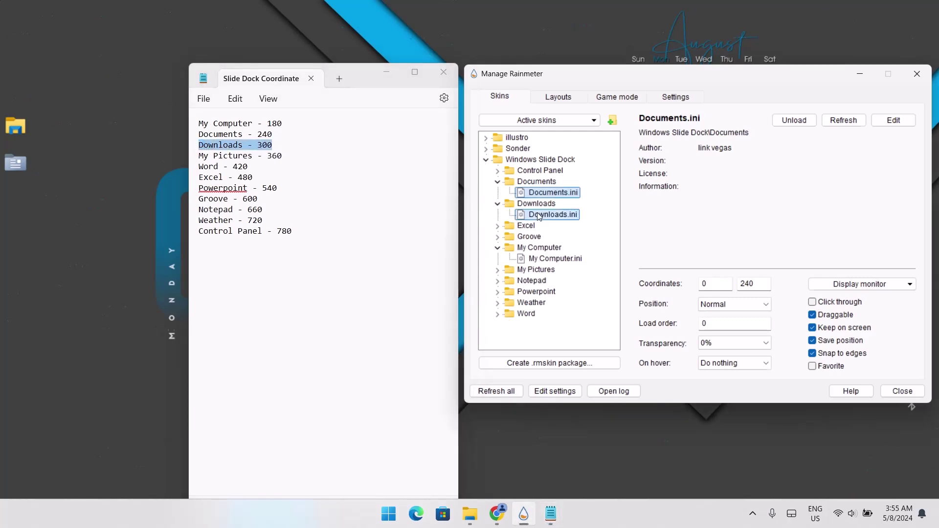
{"action": "left_click", "coordinate": [793, 120]}
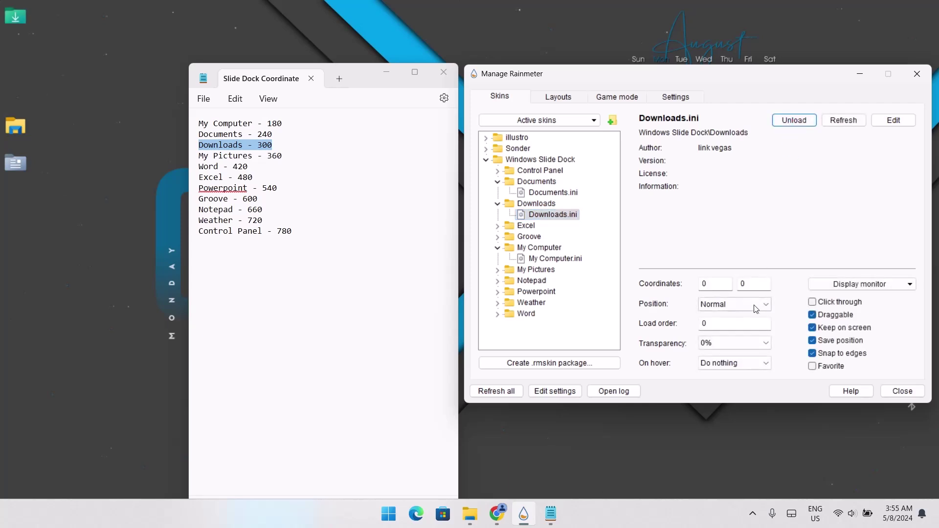
{"action": "left_click", "coordinate": [753, 283]}
{"action": "type", "text": "300"}
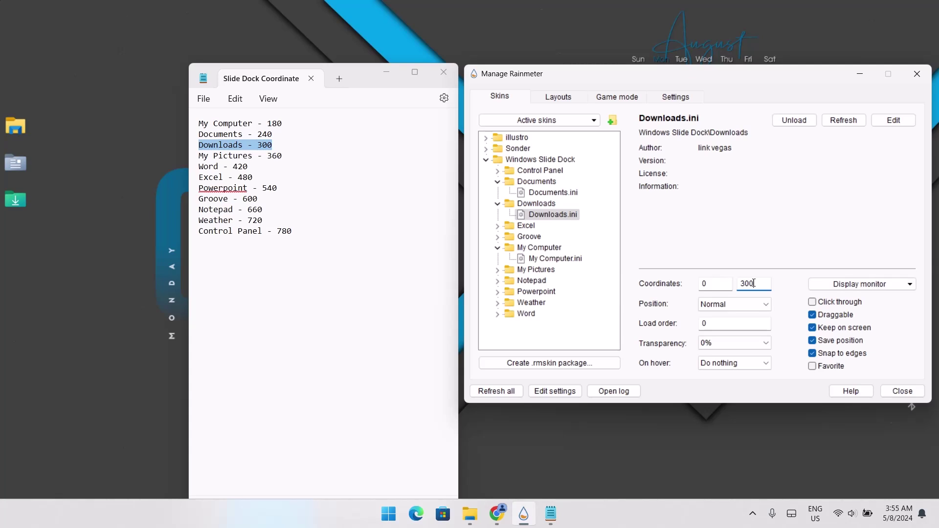
Load the My Pictures.ini skin from Windows Slide Dock and set its vertical coordinate to 360
{"action": "left_click", "coordinate": [409, 336]}
{"action": "left_click_drag", "start_coordinate": [282, 155], "coordinate": [198, 156]}
{"action": "left_click", "coordinate": [497, 269]}
{"action": "left_click", "coordinate": [552, 280]}
{"action": "left_click", "coordinate": [748, 284]}
{"action": "key", "text": "BackSpace"}
{"action": "type", "text": "360"}
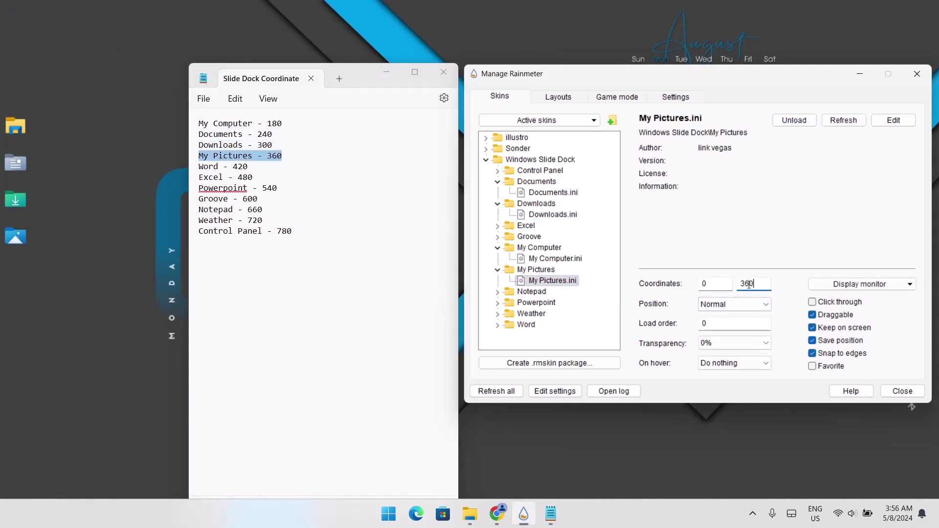
Load the Word.ini skin from Windows Slide Dock and set its vertical coordinate to 420
{"action": "left_click", "coordinate": [344, 340]}
{"action": "left_click_drag", "start_coordinate": [248, 166], "coordinate": [197, 172]}
{"action": "left_click", "coordinate": [497, 324]}
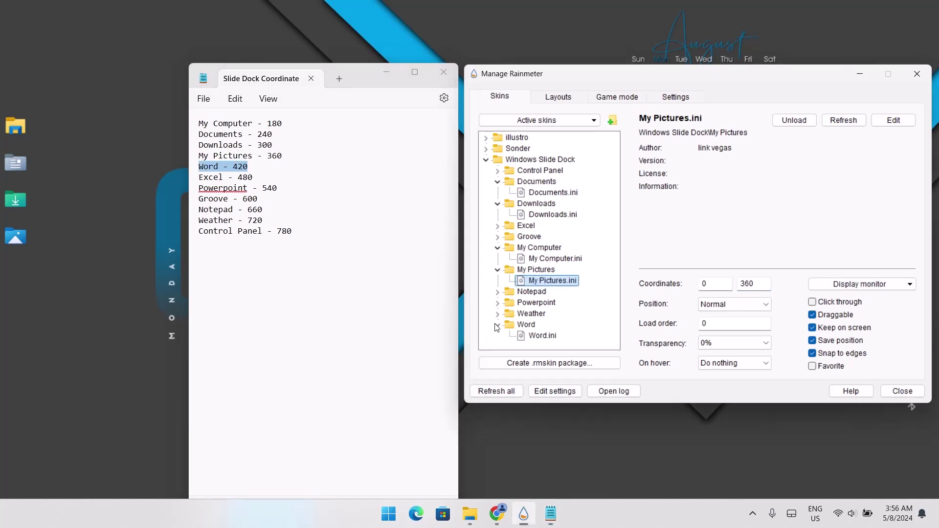
{"action": "left_click", "coordinate": [542, 335]}
{"action": "left_click", "coordinate": [741, 283]}
{"action": "type", "text": "420"}
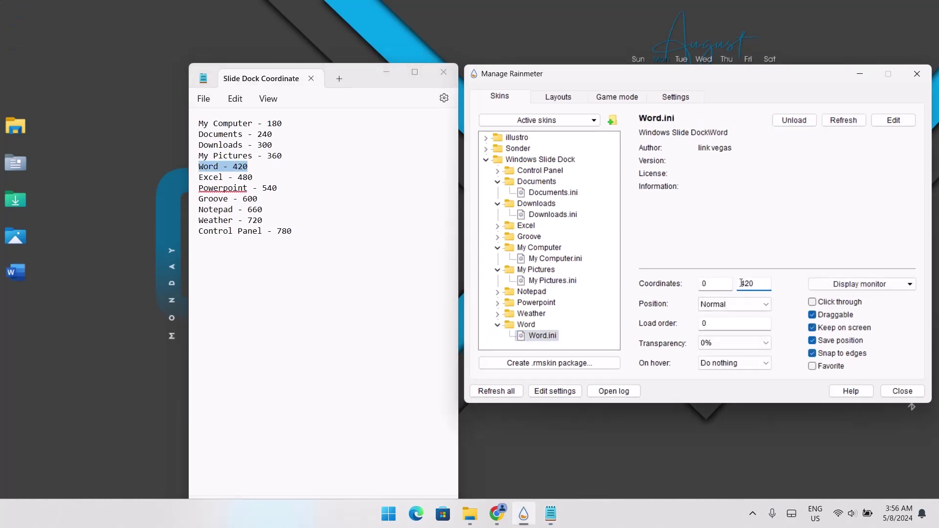
Load the Excel.ini skin from Windows Slide Dock and set its vertical coordinate to 480
{"action": "left_click", "coordinate": [332, 343]}
{"action": "left_click_drag", "start_coordinate": [253, 177], "coordinate": [197, 179]}
{"action": "left_click", "coordinate": [497, 225]}
{"action": "left_click", "coordinate": [541, 237]}
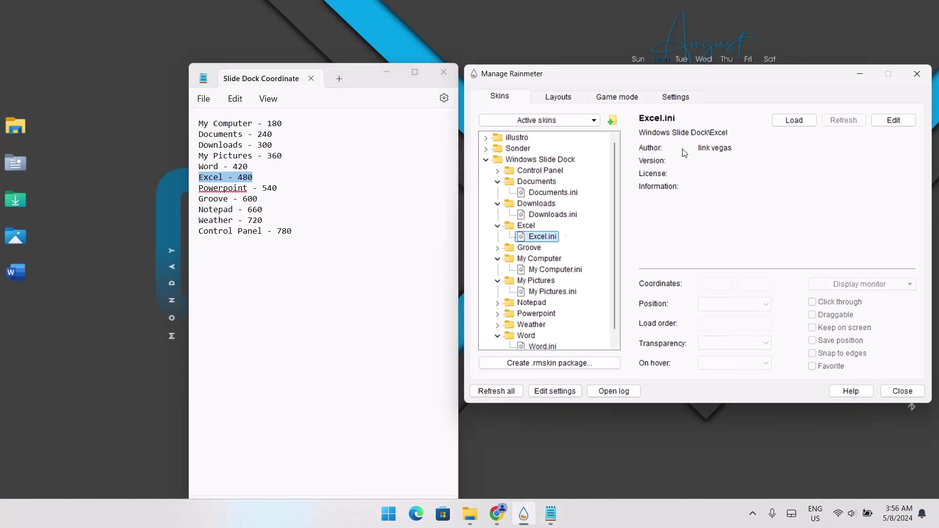
{"action": "left_click", "coordinate": [741, 283]}
{"action": "type", "text": "480"}
Load the PowerPoint.ini skin from Windows Slide Dock and set its vertical coordinate to 540
{"action": "left_click", "coordinate": [332, 342]}
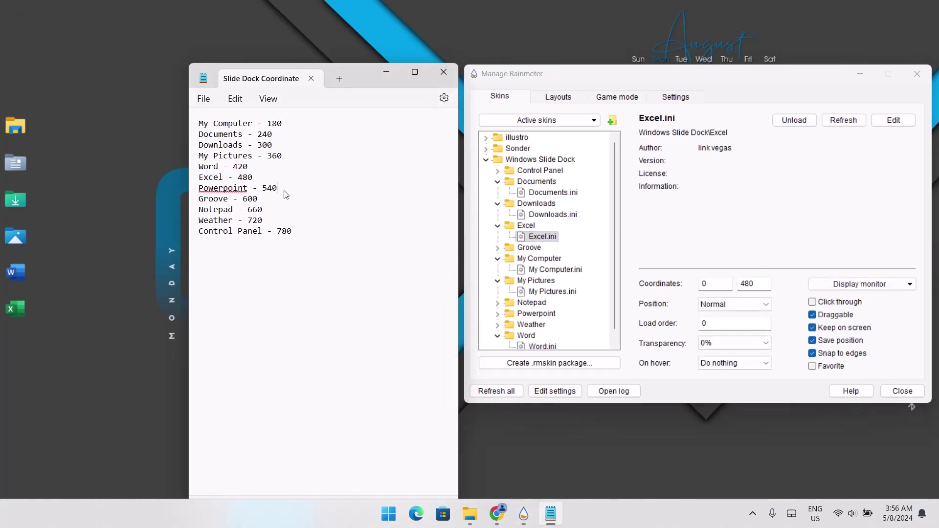
{"action": "left_click_drag", "start_coordinate": [277, 188], "coordinate": [196, 189]}
{"action": "left_click", "coordinate": [497, 313]}
{"action": "left_click", "coordinate": [542, 313]}
{"action": "left_click", "coordinate": [793, 120]}
{"action": "double_click", "coordinate": [739, 284]}
{"action": "type", "text": "540"}
Load the Groove.ini skin from Windows Slide Dock and set its vertical coordinate to 600
{"action": "left_click", "coordinate": [367, 78]}
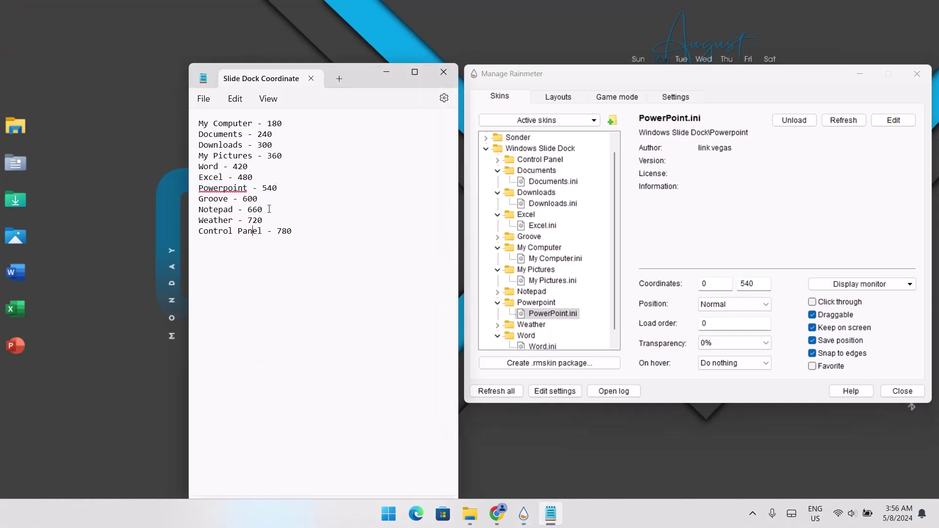
{"action": "left_click_drag", "start_coordinate": [257, 198], "coordinate": [198, 198]}
{"action": "left_click", "coordinate": [498, 237]}
{"action": "left_click", "coordinate": [544, 247]}
{"action": "left_click", "coordinate": [793, 120]}
{"action": "double_click", "coordinate": [740, 284]}
{"action": "type", "text": "600"}
Load the Notepad.ini skin from Windows Slide Dock and set its vertical coordinate to 660
{"action": "left_click_drag", "start_coordinate": [263, 209], "coordinate": [185, 208]}
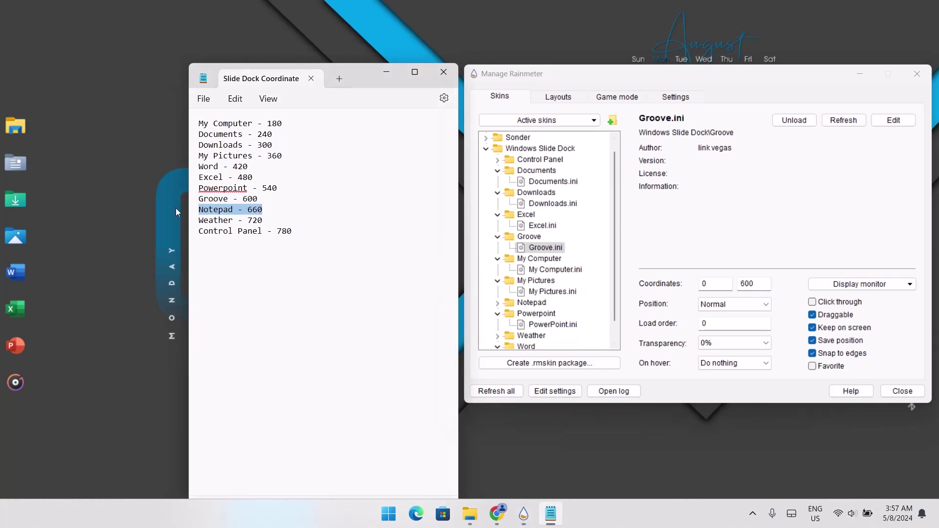
{"action": "left_click_drag", "start_coordinate": [613, 232], "coordinate": [613, 249]}
{"action": "left_click", "coordinate": [497, 280]}
{"action": "left_click", "coordinate": [547, 291]}
{"action": "left_click", "coordinate": [794, 120]}
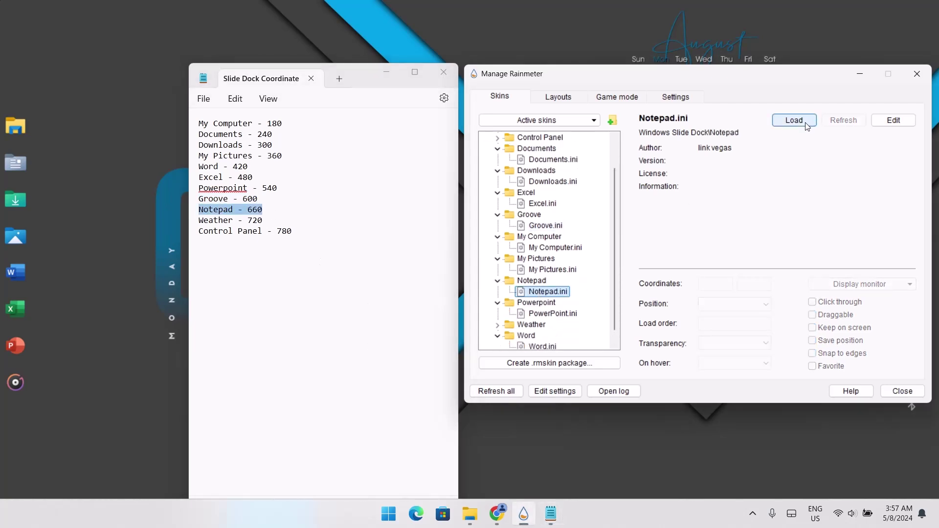
{"action": "double_click", "coordinate": [738, 285]}
{"action": "type", "text": "660"}
Load the Weather.ini skin from Windows Slide Dock and set its vertical coordinate to 720
{"action": "left_click_drag", "start_coordinate": [263, 220], "coordinate": [186, 220]}
{"action": "scroll", "coordinate": [584, 296], "scroll_direction": "down", "scroll_amount": 1}
{"action": "double_click", "coordinate": [514, 313]}
{"action": "left_click", "coordinate": [540, 326]}
{"action": "left_click", "coordinate": [794, 120]}
{"action": "double_click", "coordinate": [741, 284]}
{"action": "type", "text": "7"}
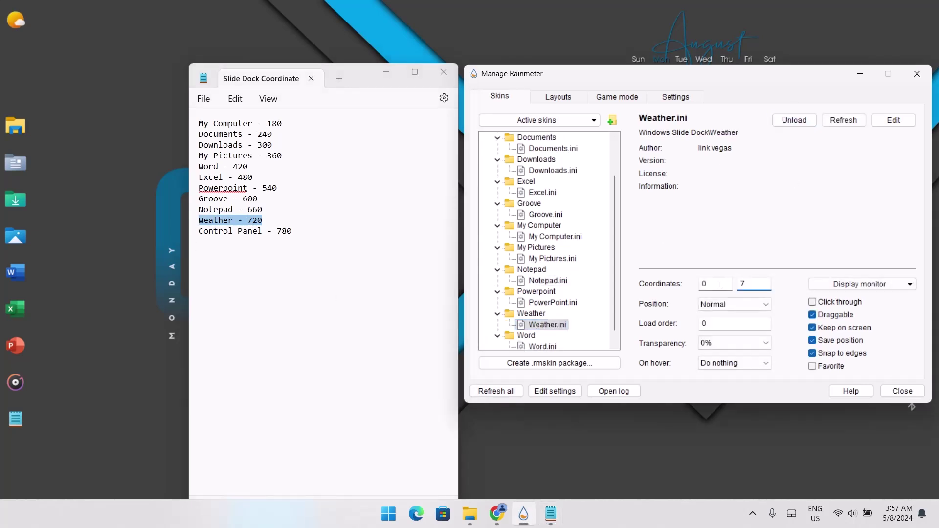
{"action": "type", "text": "20"}
Load the Control Panel.ini skin from Windows Slide Dock, set its vertical coordinate to 780, and clear the coordinate notes and Manage Rainmeter windows
{"action": "left_click_drag", "start_coordinate": [291, 231], "coordinate": [189, 231]}
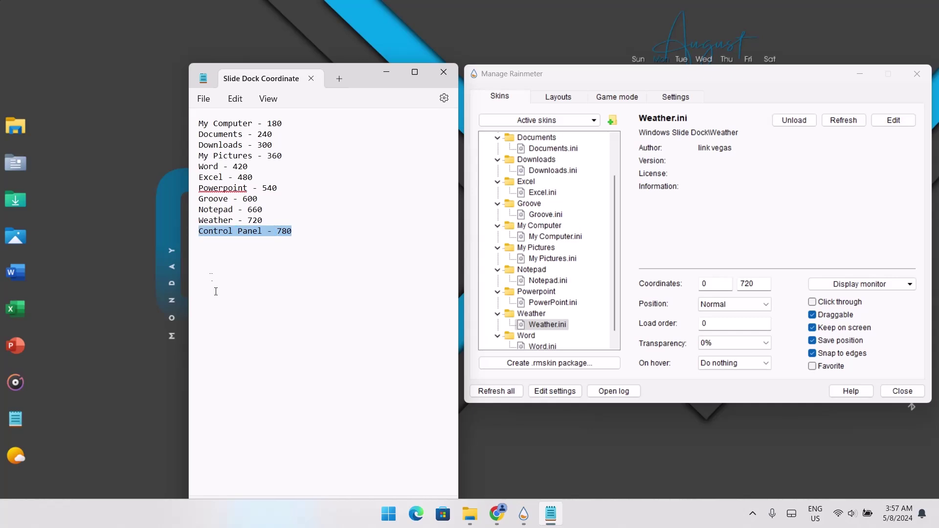
{"action": "scroll", "coordinate": [538, 263], "scroll_direction": "up", "scroll_amount": 2}
{"action": "left_click", "coordinate": [498, 171]}
{"action": "left_click", "coordinate": [556, 182]}
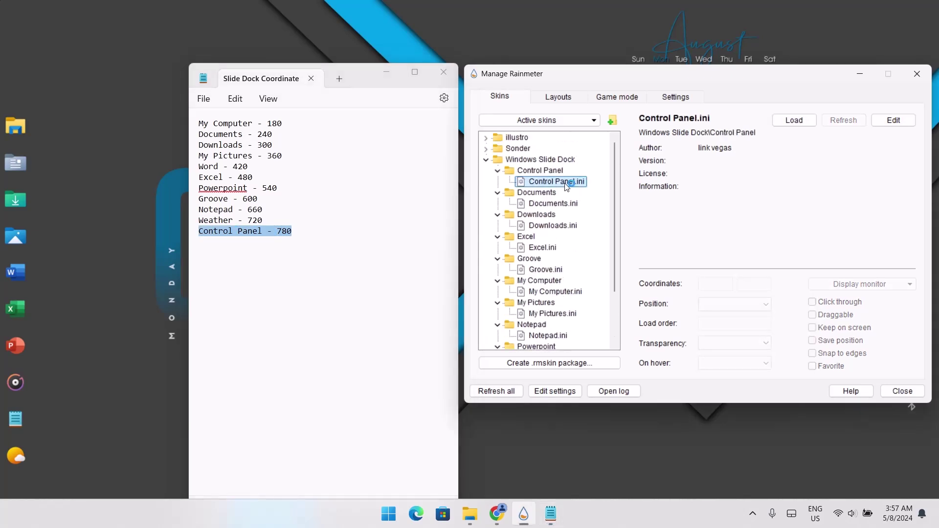
{"action": "left_click", "coordinate": [794, 120]}
{"action": "double_click", "coordinate": [740, 284]}
{"action": "type", "text": "780"}
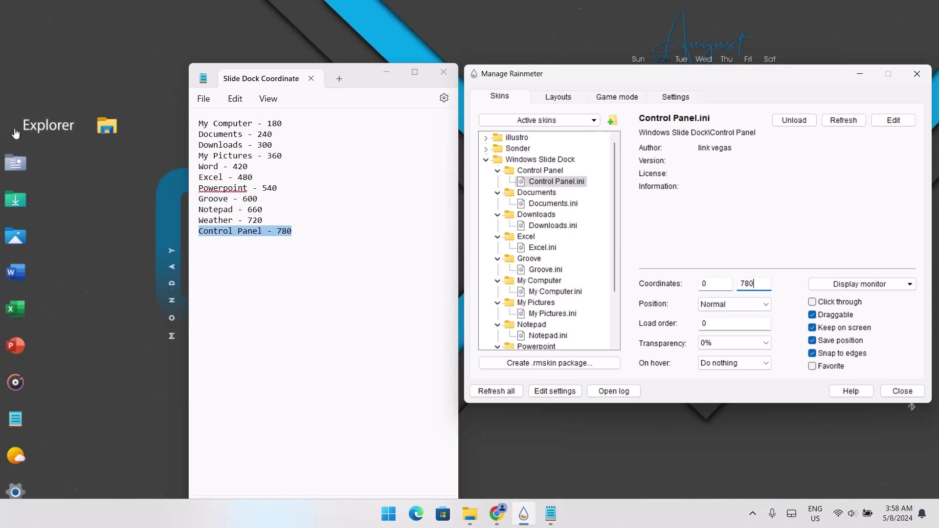
{"action": "left_click", "coordinate": [390, 74]}
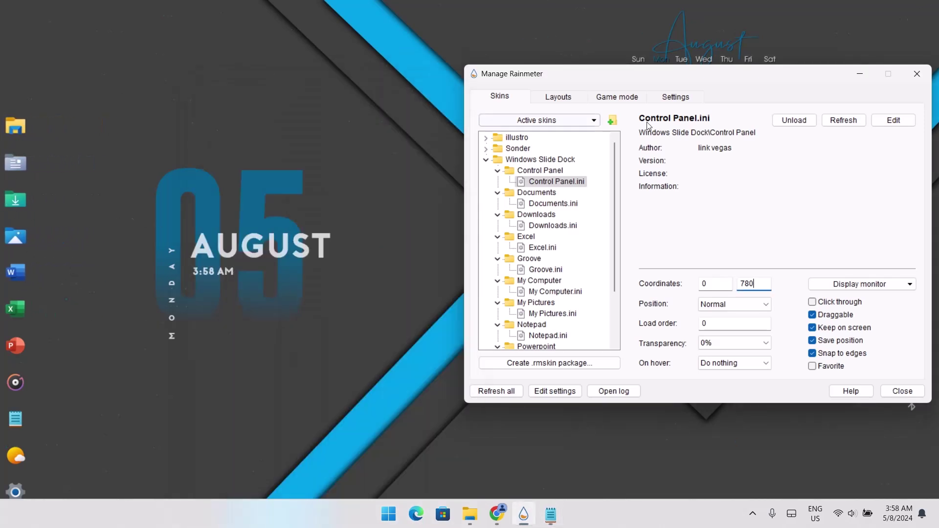
{"action": "left_click", "coordinate": [917, 74]}
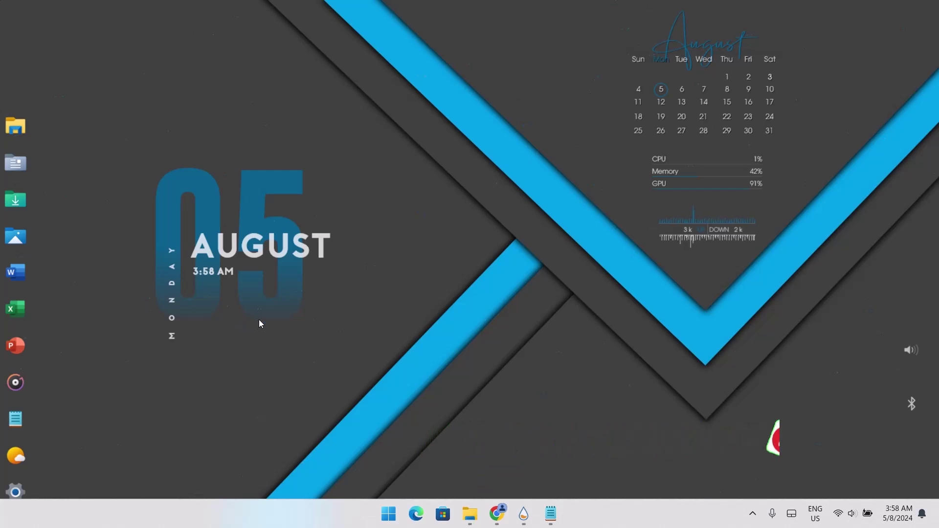
Find TranslucentTB in the Microsoft Store and install it
{"action": "left_click", "coordinate": [443, 513]}
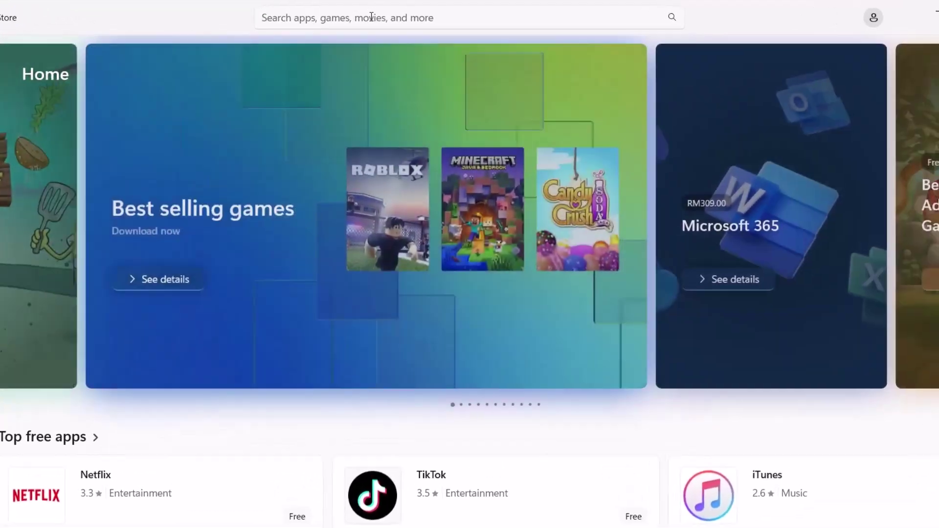
{"action": "left_click", "coordinate": [371, 17]}
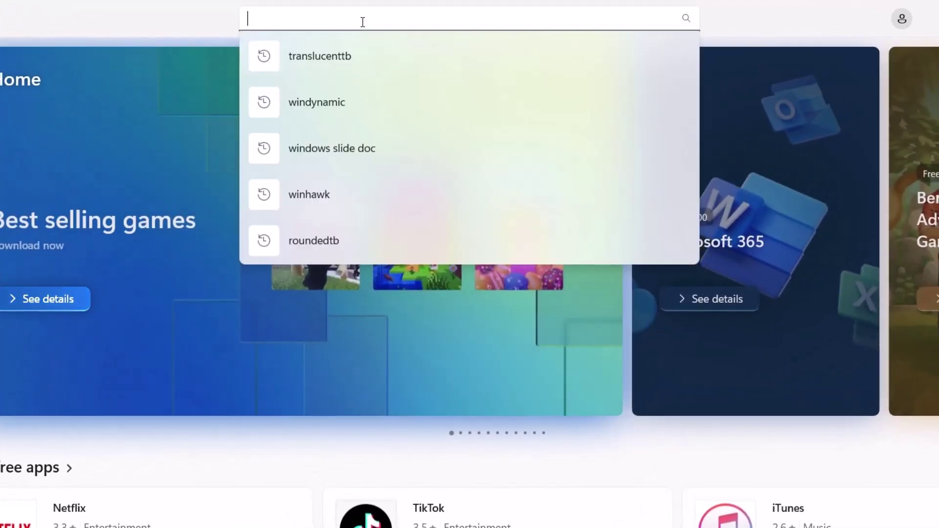
{"action": "type", "text": "translu"}
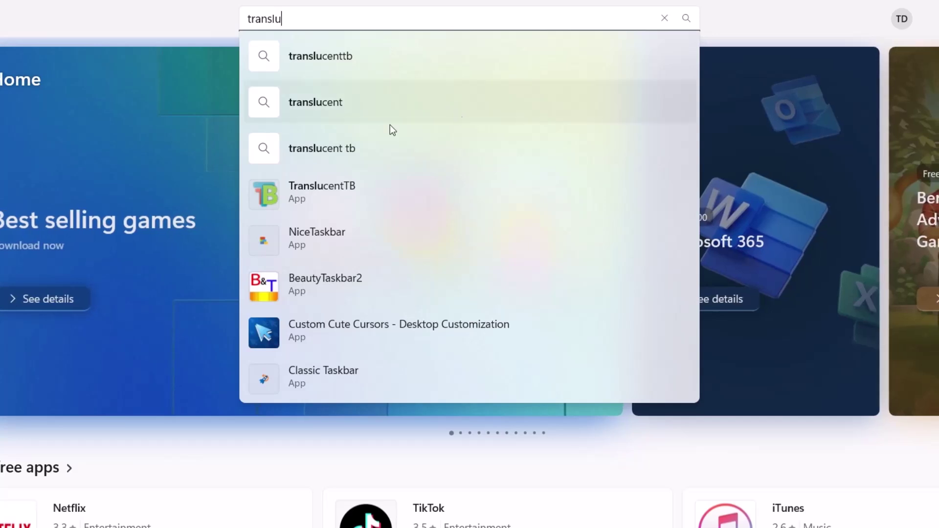
{"action": "left_click", "coordinate": [301, 190]}
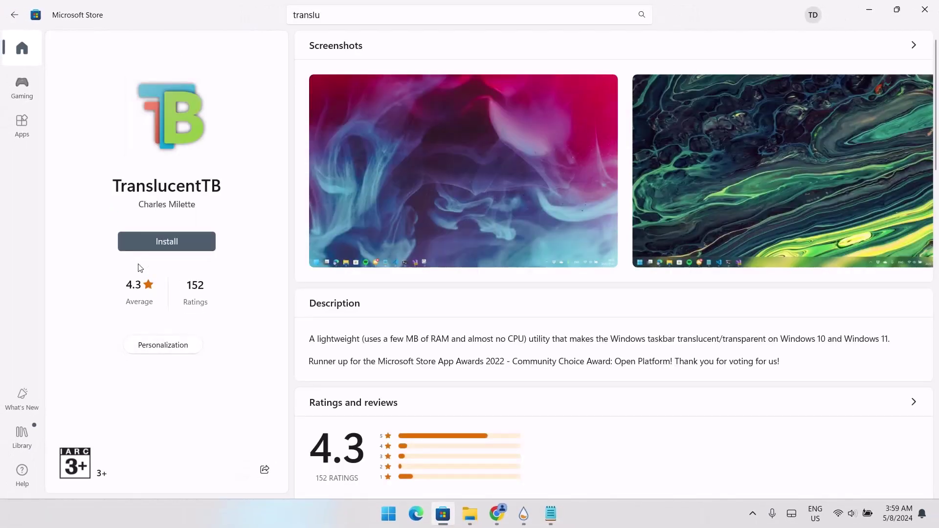
{"action": "left_click", "coordinate": [171, 246]}
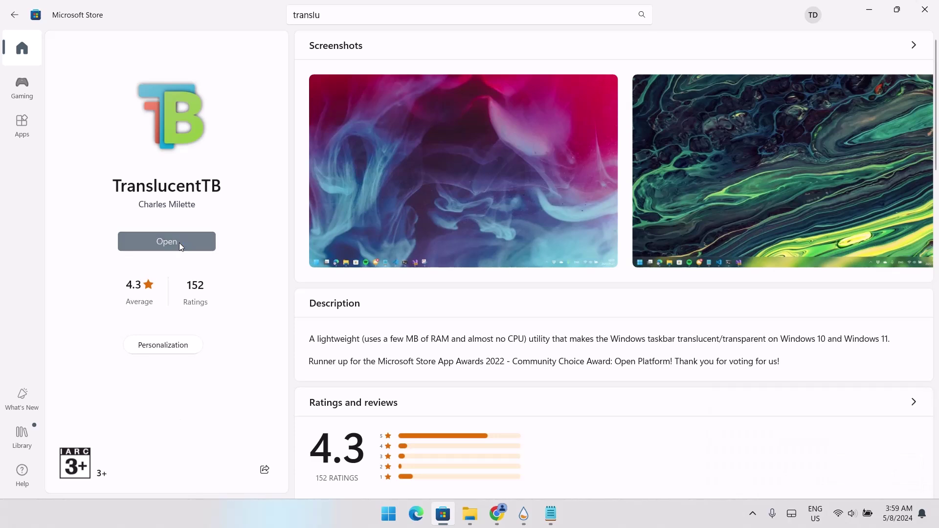
Launch TranslucentTB, close the Microsoft Store, and continue past the welcome window to apply the transparent taskbar
{"action": "left_click", "coordinate": [179, 243]}
{"action": "left_click", "coordinate": [924, 9]}
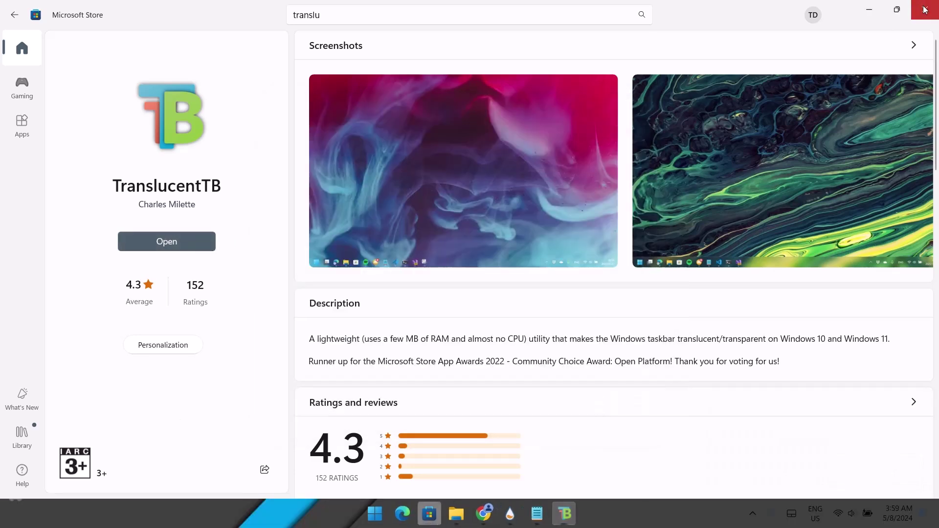
{"action": "left_click", "coordinate": [564, 386]}
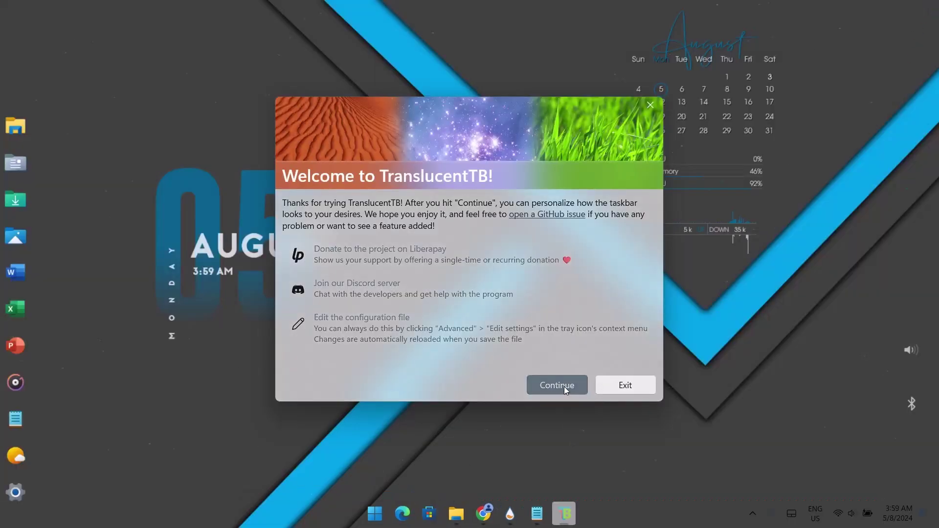
{"action": "left_click", "coordinate": [913, 404]}
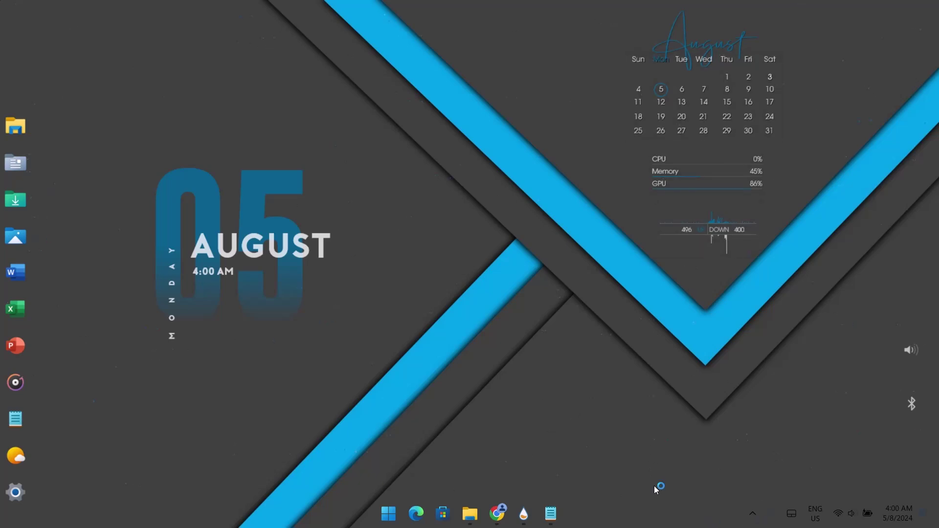
In the Windows color personalization settings, choose the Custom mode with Dark as the default Windows mode, and close Settings
{"action": "right_click", "coordinate": [432, 236]}
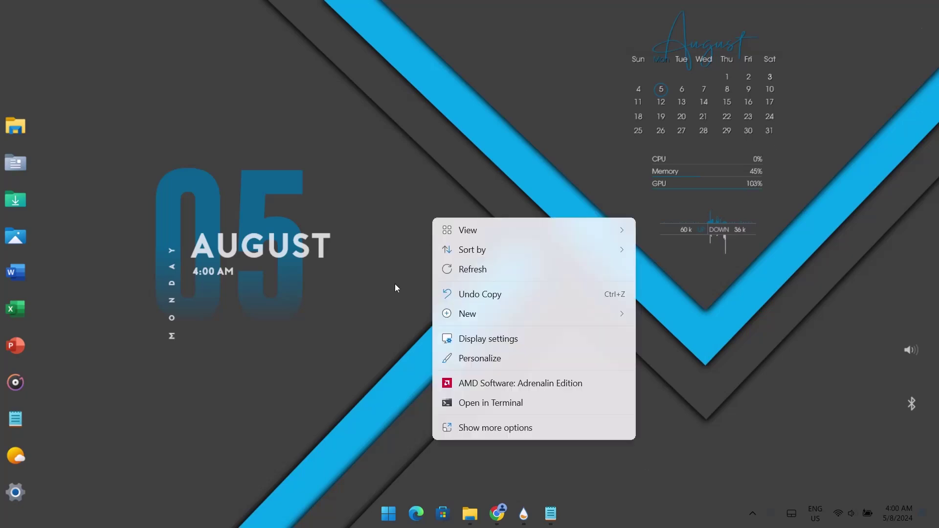
{"action": "left_click", "coordinate": [450, 360]}
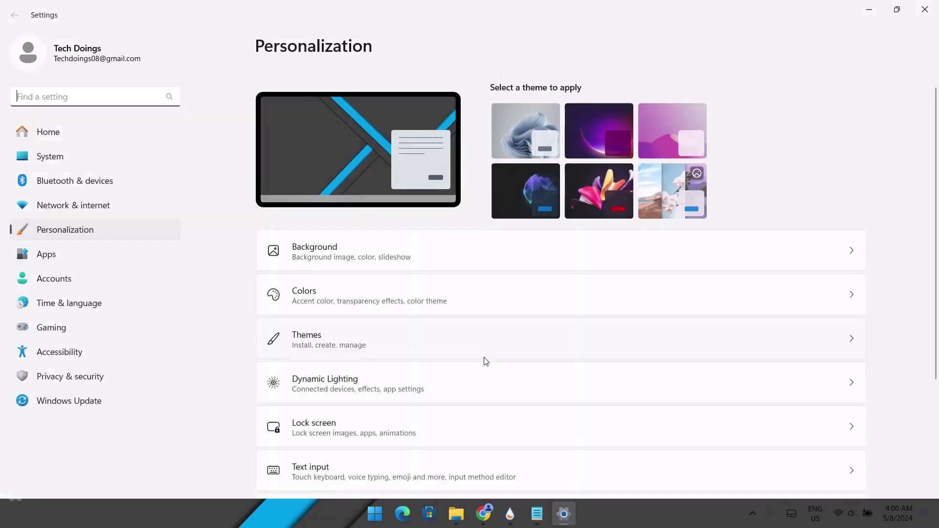
{"action": "left_click", "coordinate": [674, 288]}
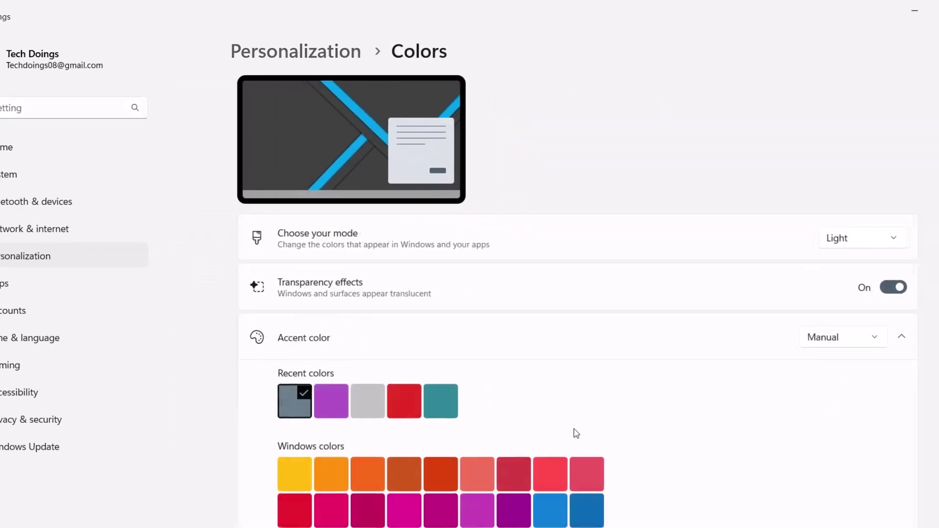
{"action": "left_click", "coordinate": [875, 238]}
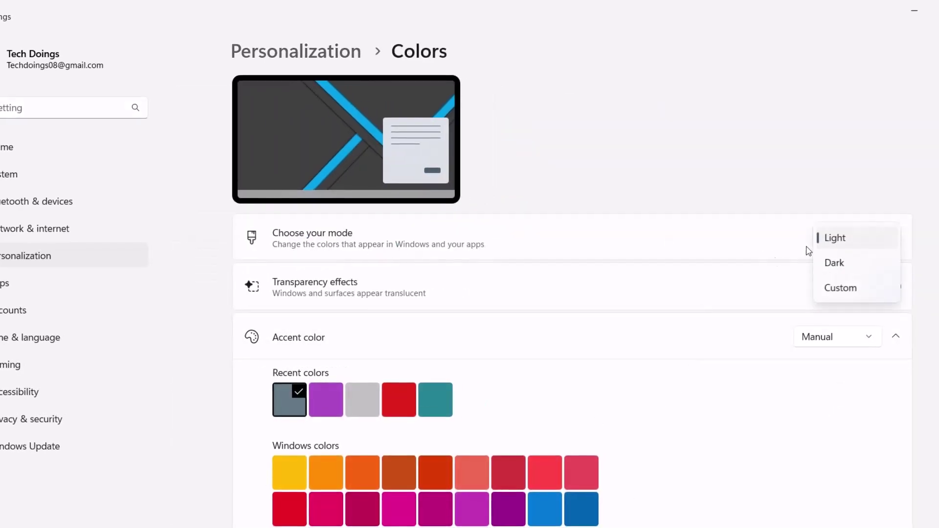
{"action": "left_click", "coordinate": [837, 286]}
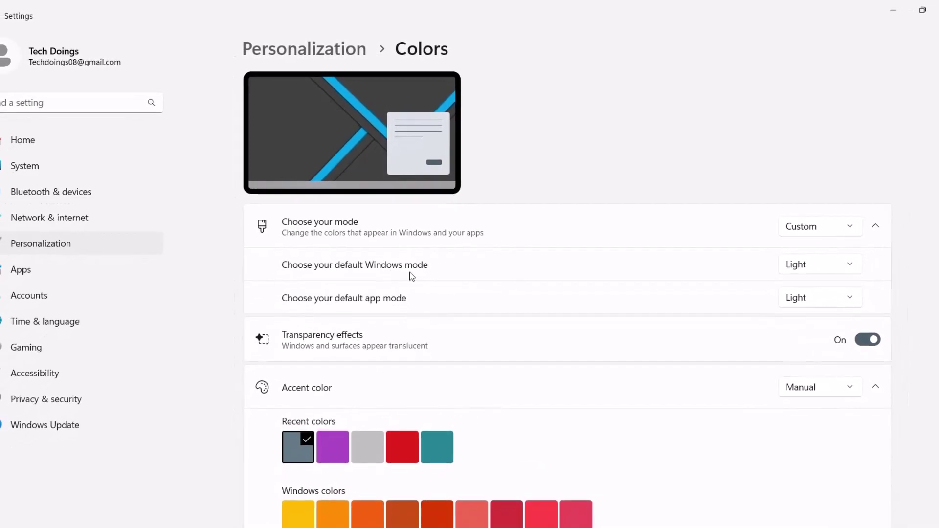
{"action": "left_click", "coordinate": [842, 263]}
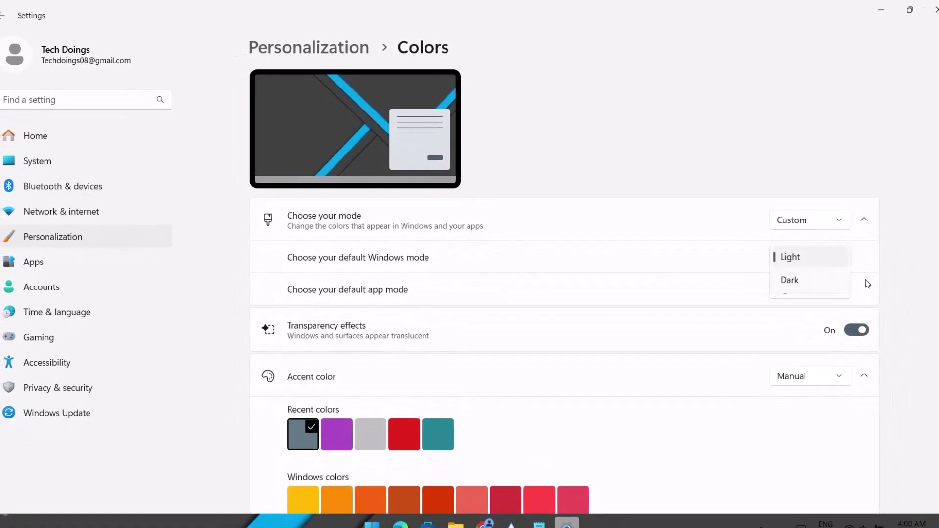
{"action": "left_click", "coordinate": [792, 274]}
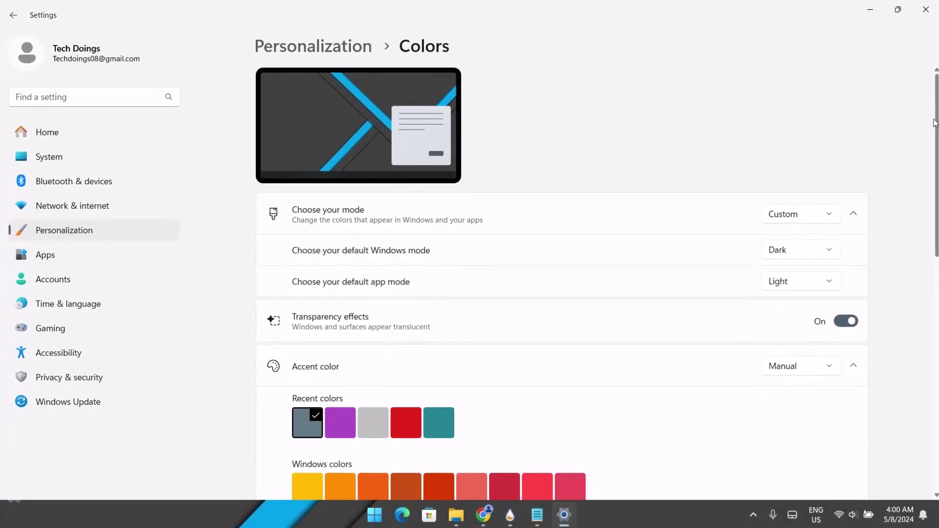
{"action": "left_click", "coordinate": [923, 9]}
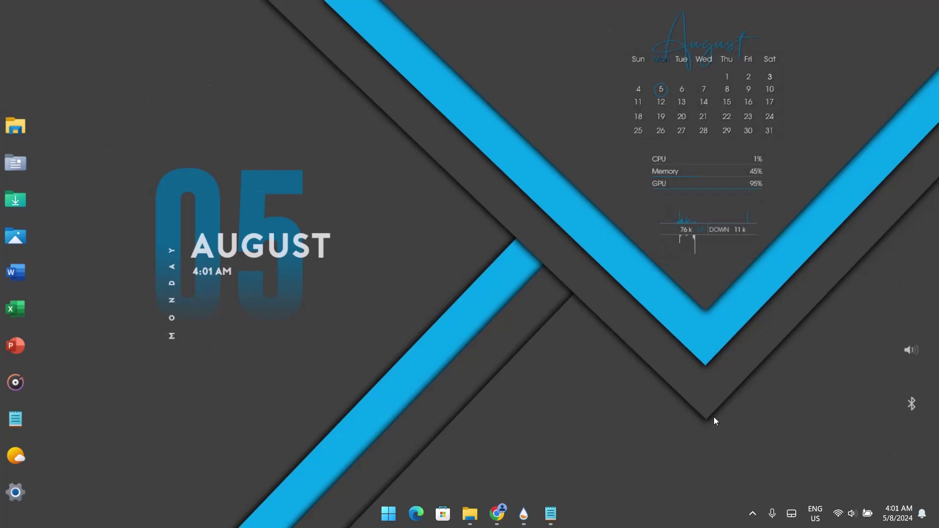
{"action": "mouse_move", "coordinate": [910, 348]}
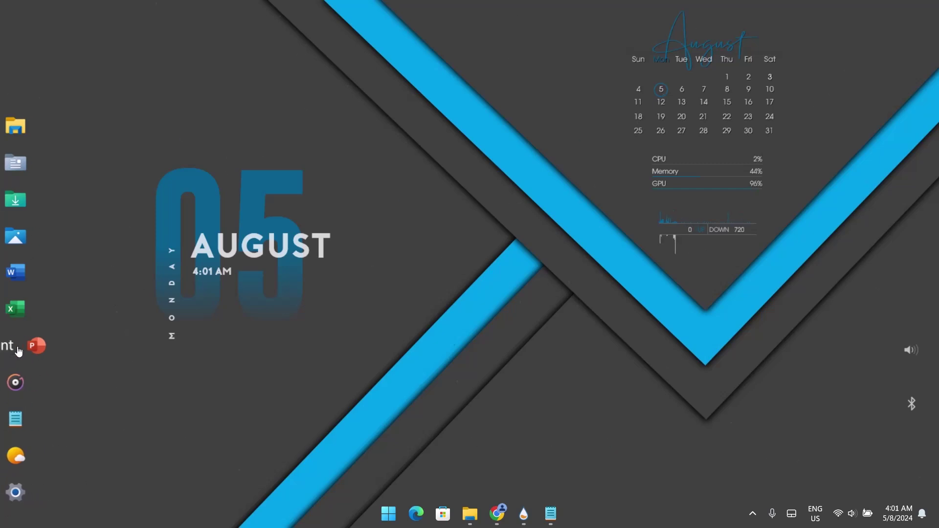
{"action": "left_click", "coordinate": [15, 236]}
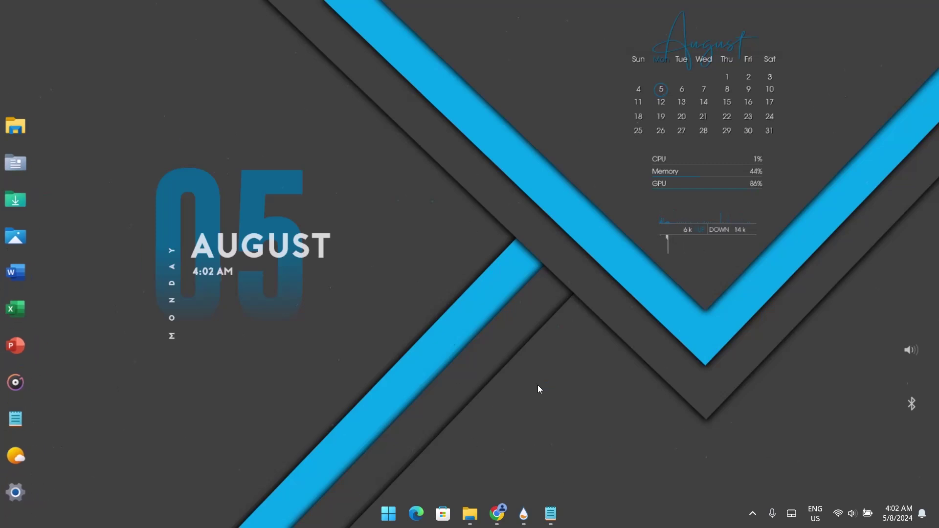